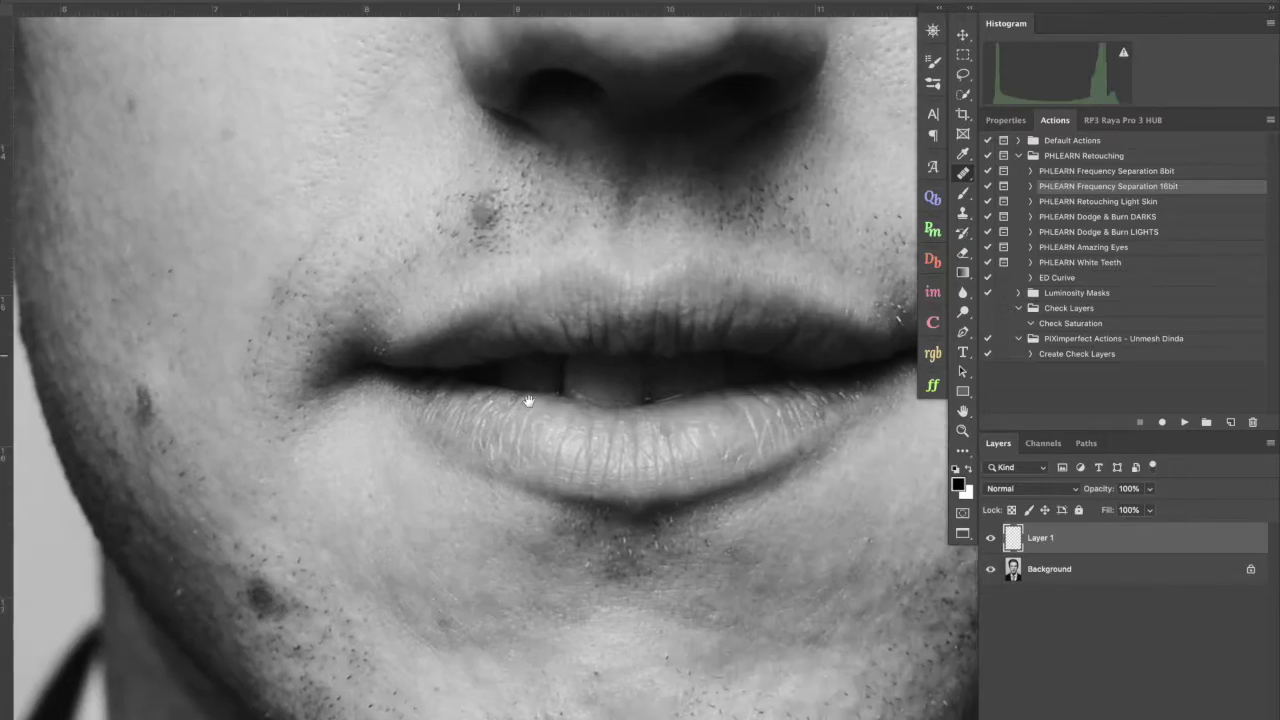
- Heal the small skin blemishes beside the mouth and on the right-hand cheek on Layer 1
left_click_drag(614, 312, 543, 284)
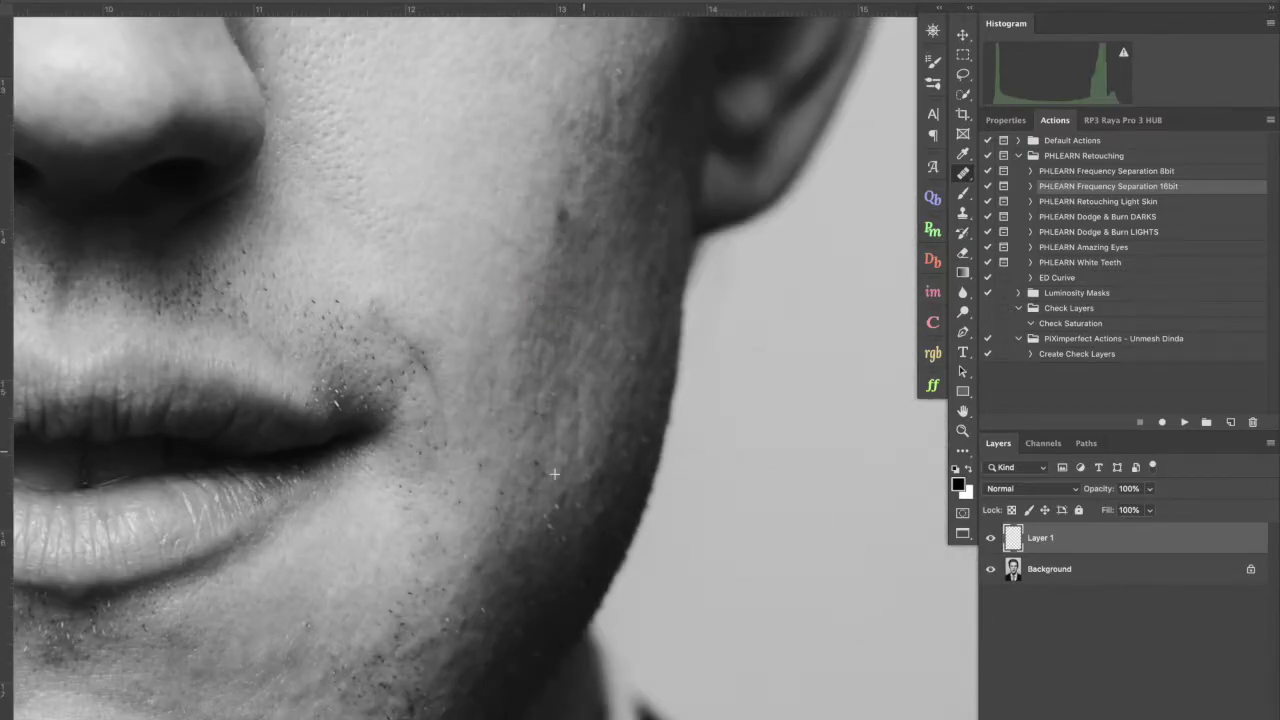
left_click_drag(452, 249, 497, 509)
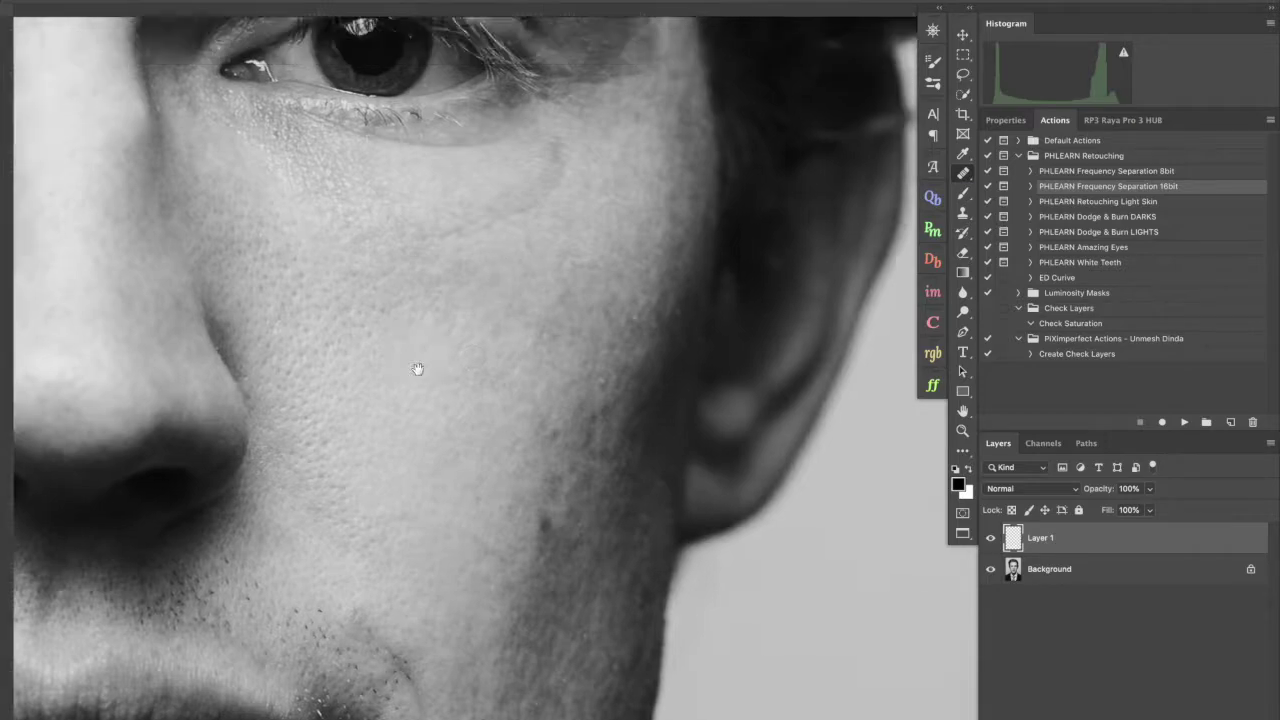
scroll(516, 433, "up", 5)
left_click_drag(537, 209, 515, 187)
scroll(503, 163, "left", 3)
scroll(457, 168, "up", 3)
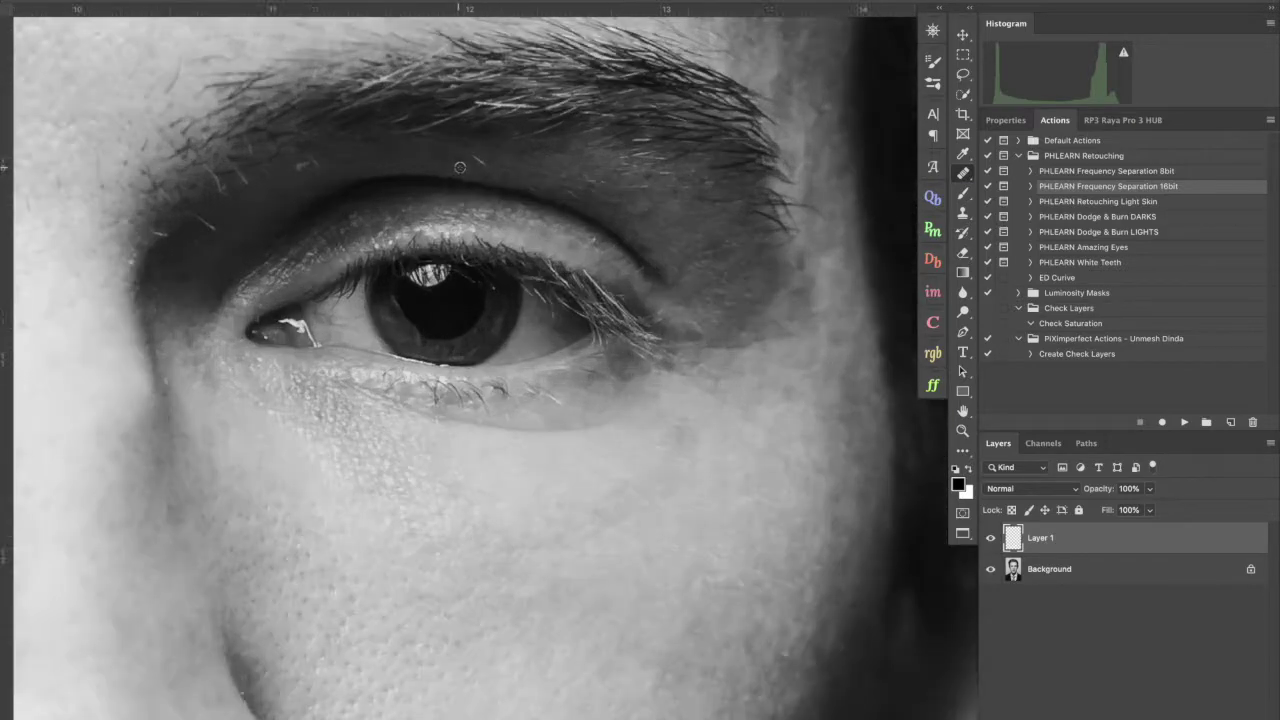
- Heal the stray hairs and bright specks between the right-hand eyebrow and eyelid on Layer 1
scroll(457, 168, "up", 2)
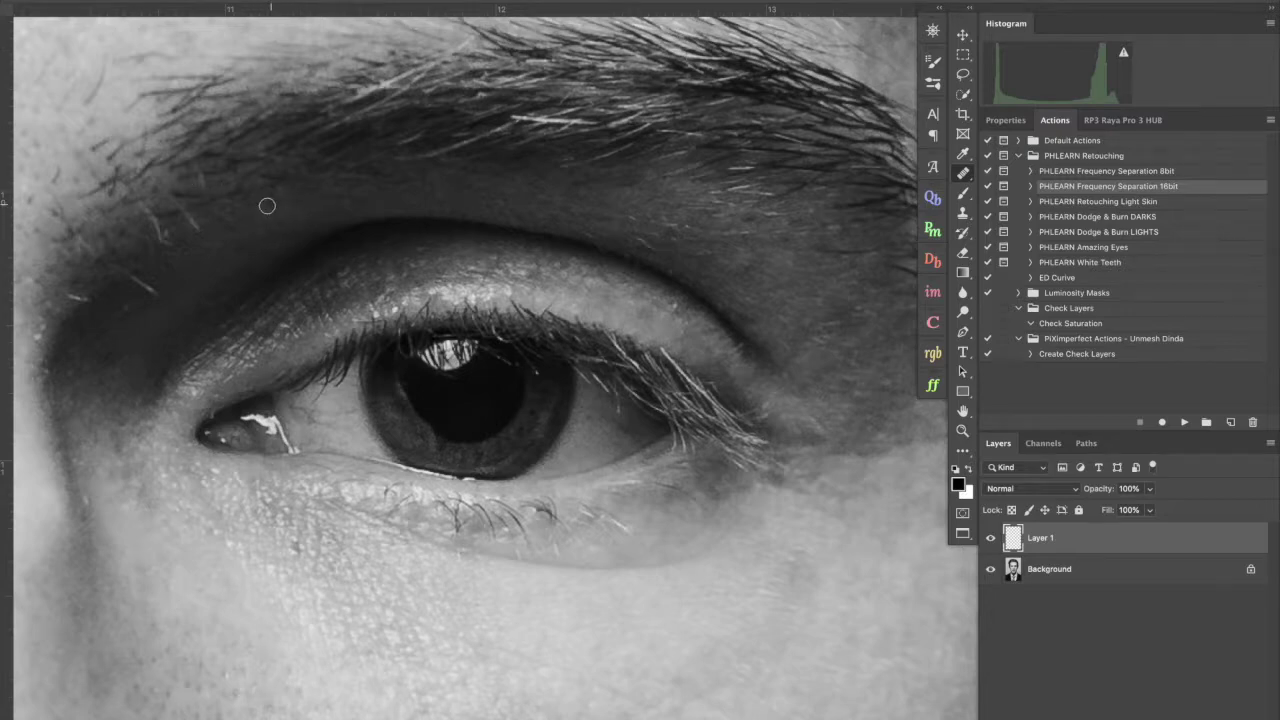
scroll(270, 204, "left", 3)
scroll(270, 204, "down", 1)
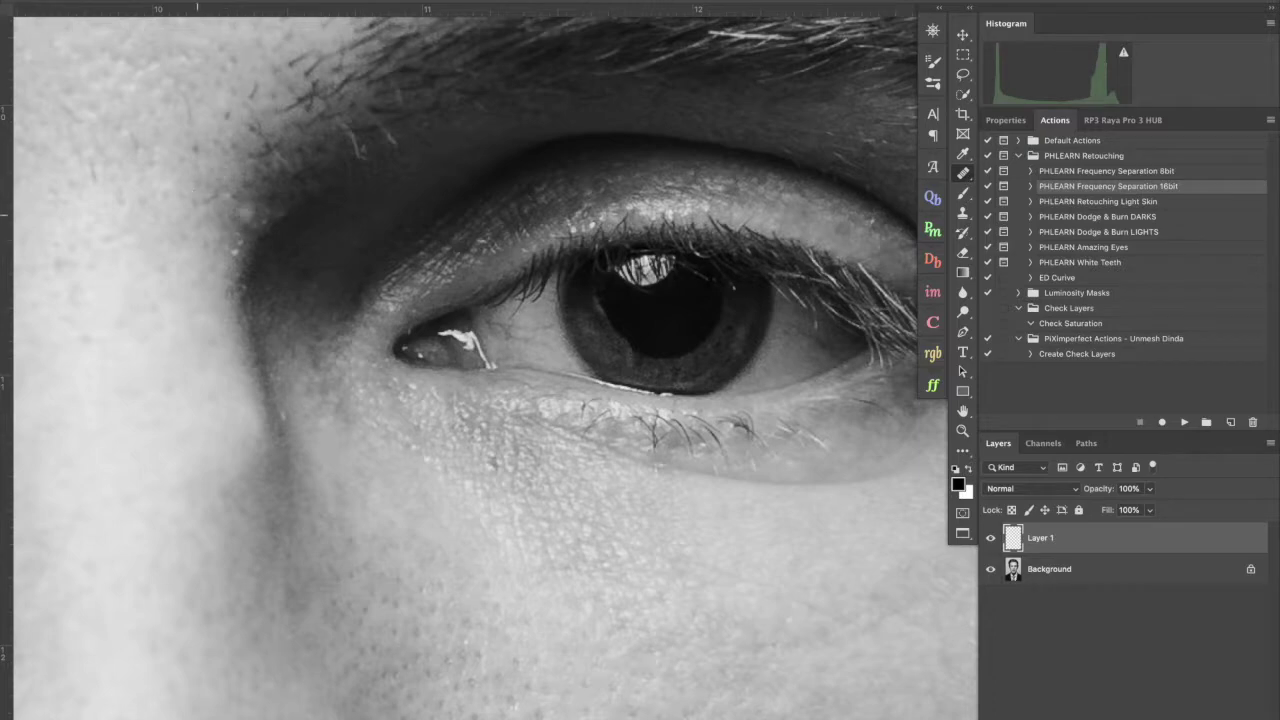
scroll(457, 283, "up", 2)
scroll(457, 283, "left", 2)
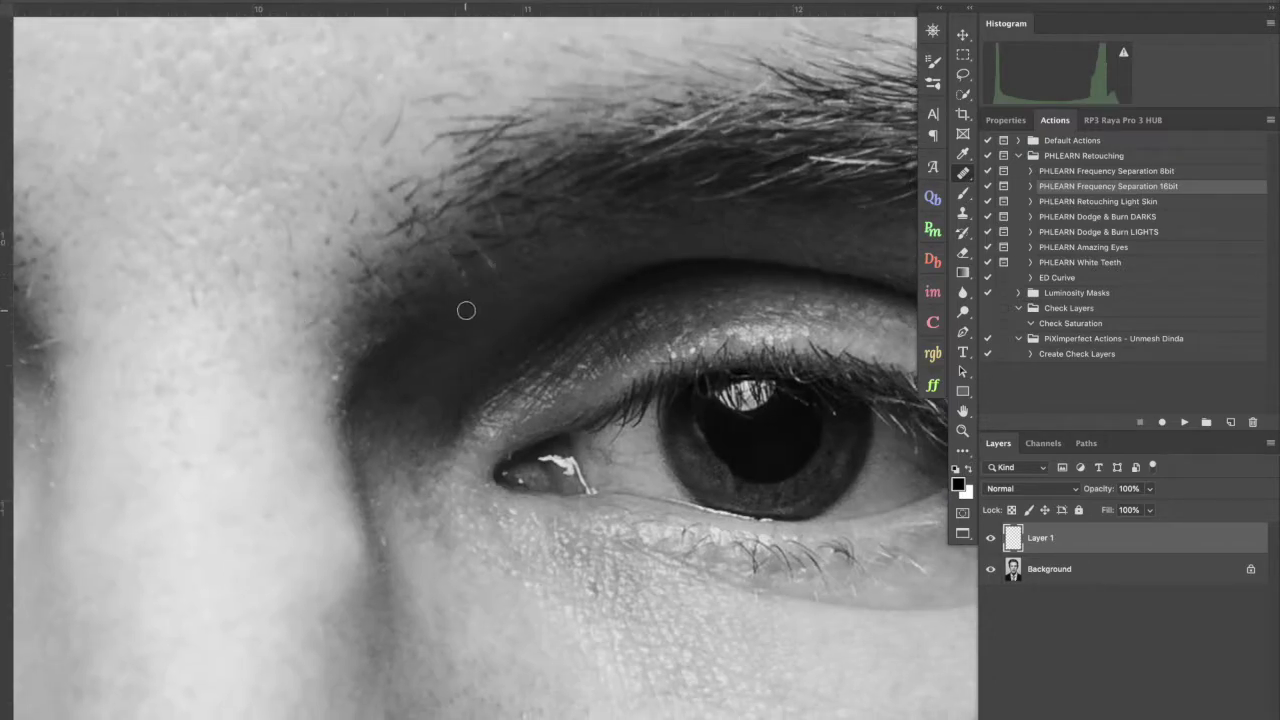
- Add a new layer and heal the stray hairs and specks between the eyebrows and at the inner eye corners
key("ctrl+shift+alt+n")
scroll(185, 293, "left", 3)
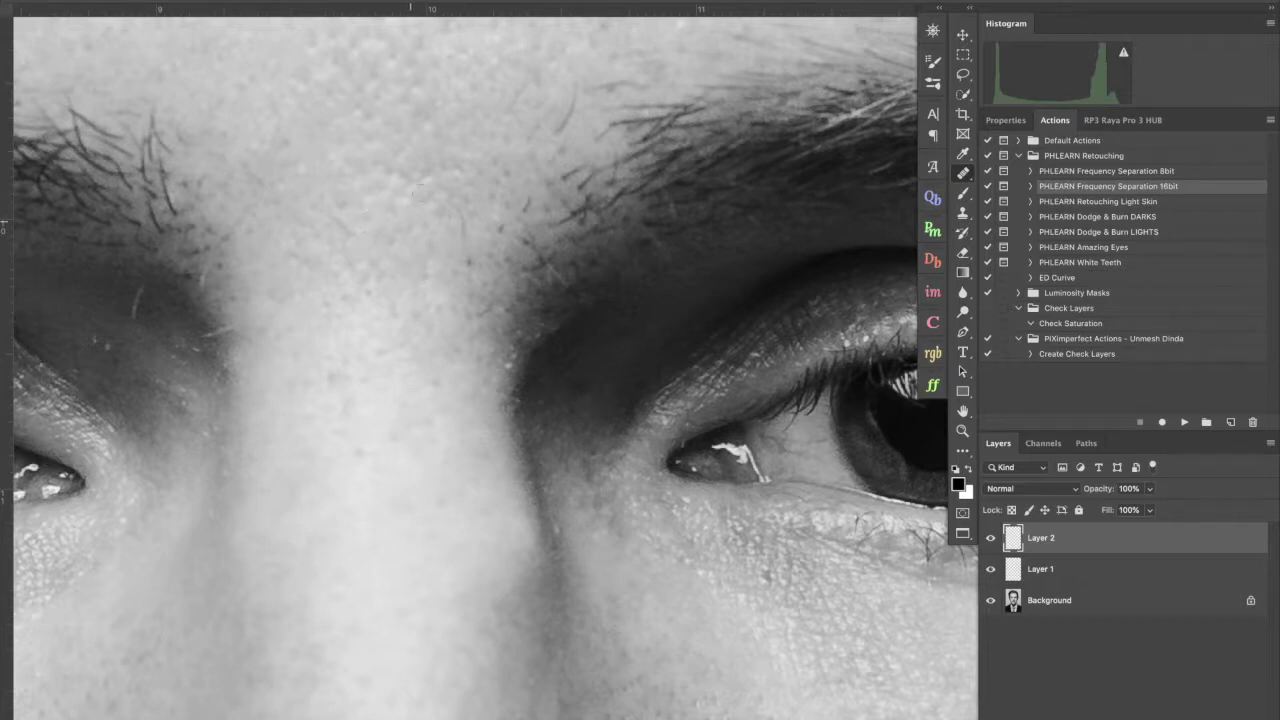
scroll(410, 225, "up", 2)
scroll(410, 225, "right", 2)
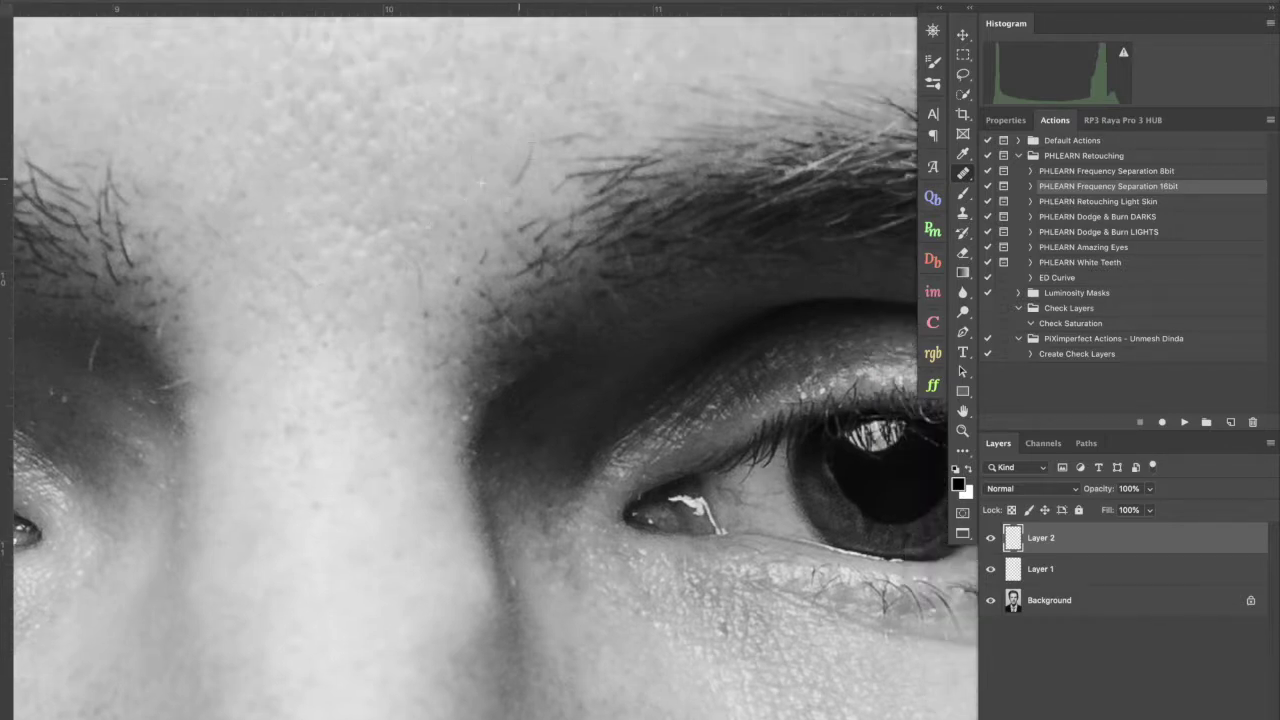
scroll(365, 248, "left", 5)
scroll(365, 248, "down", 2)
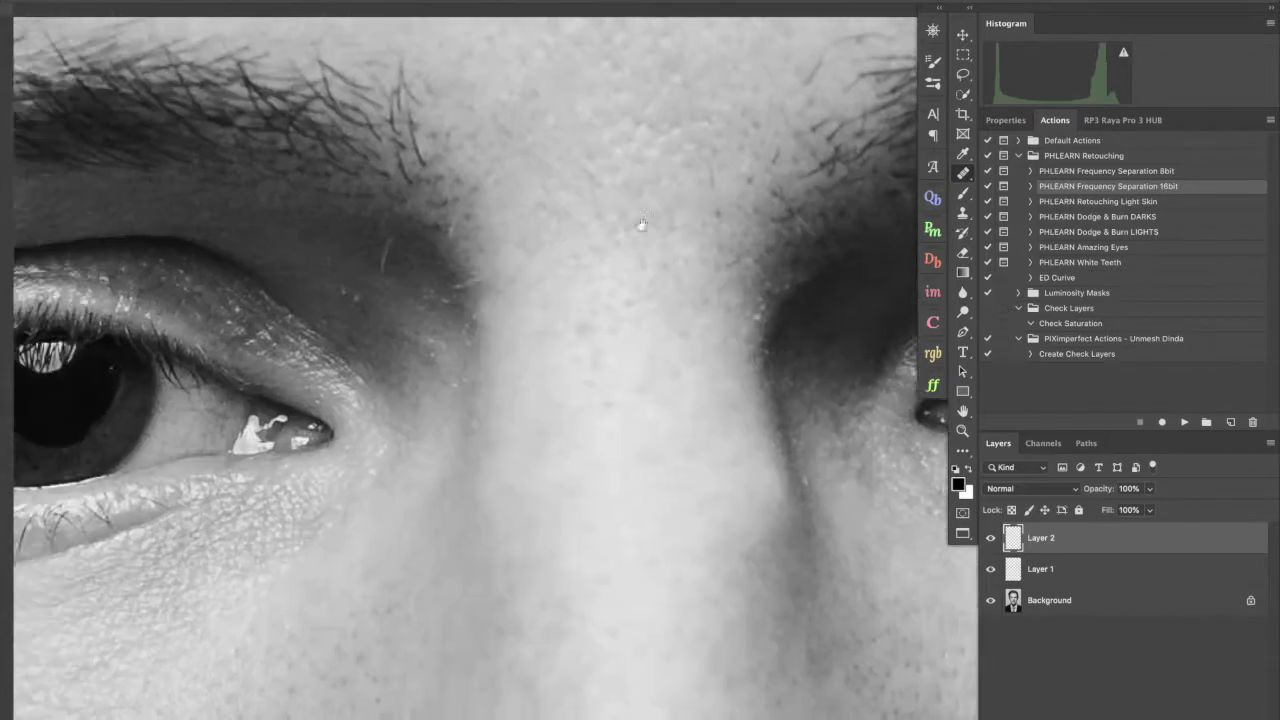
left_click(448, 295)
left_click_drag(495, 240, 487, 270)
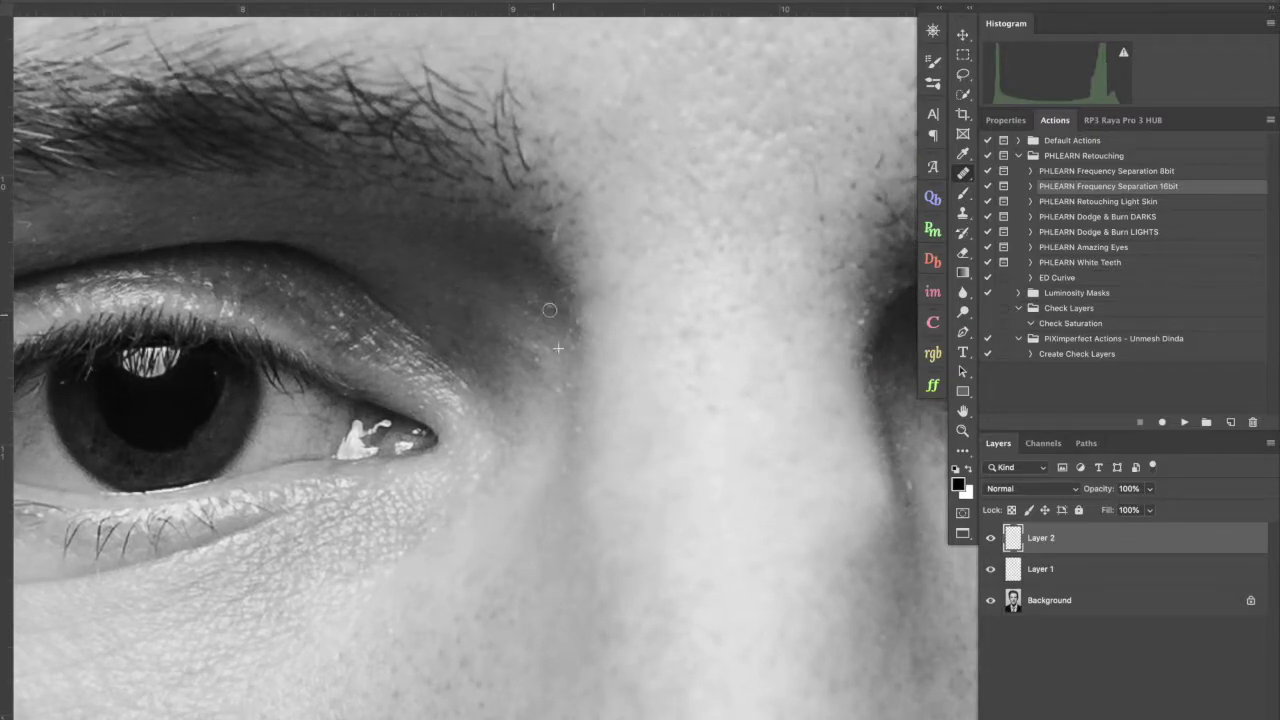
- Heal the spots below the left-hand eye and the blemishes down the left-hand cheek on Layer 2
scroll(450, 370, "left", 5)
scroll(450, 370, "down", 3)
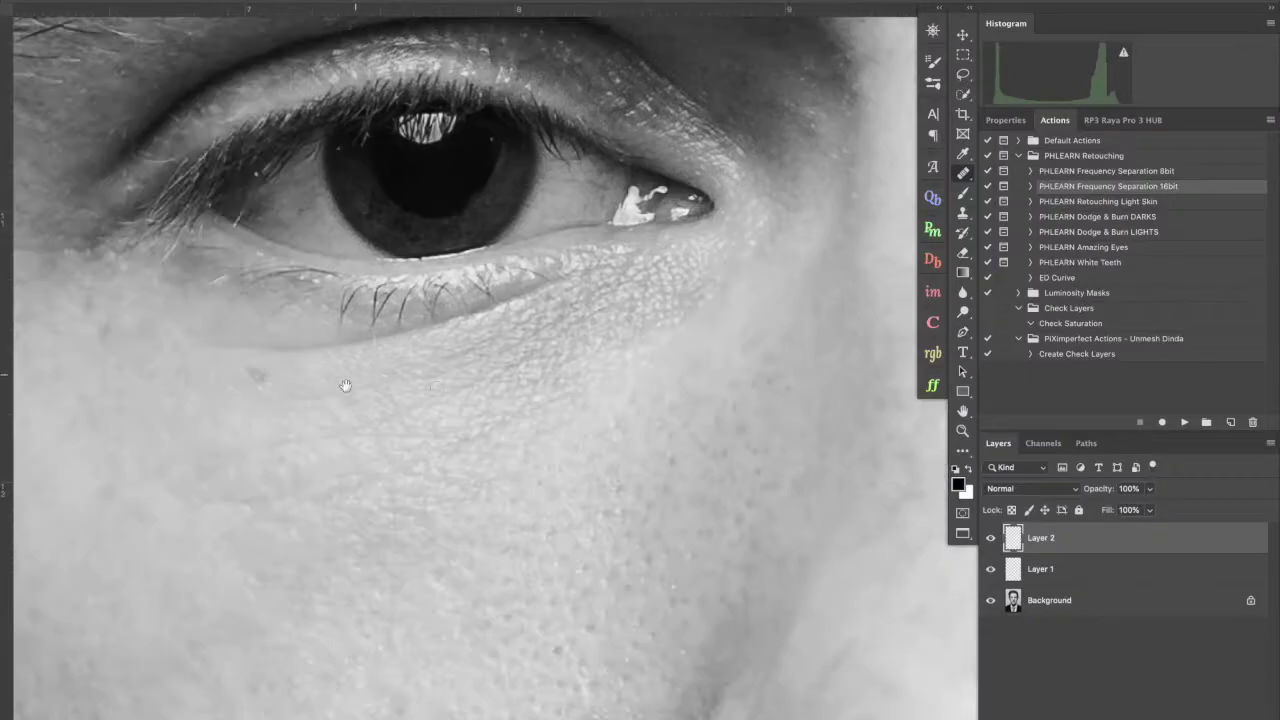
scroll(335, 385, "left", 3)
scroll(357, 549, "up", 5)
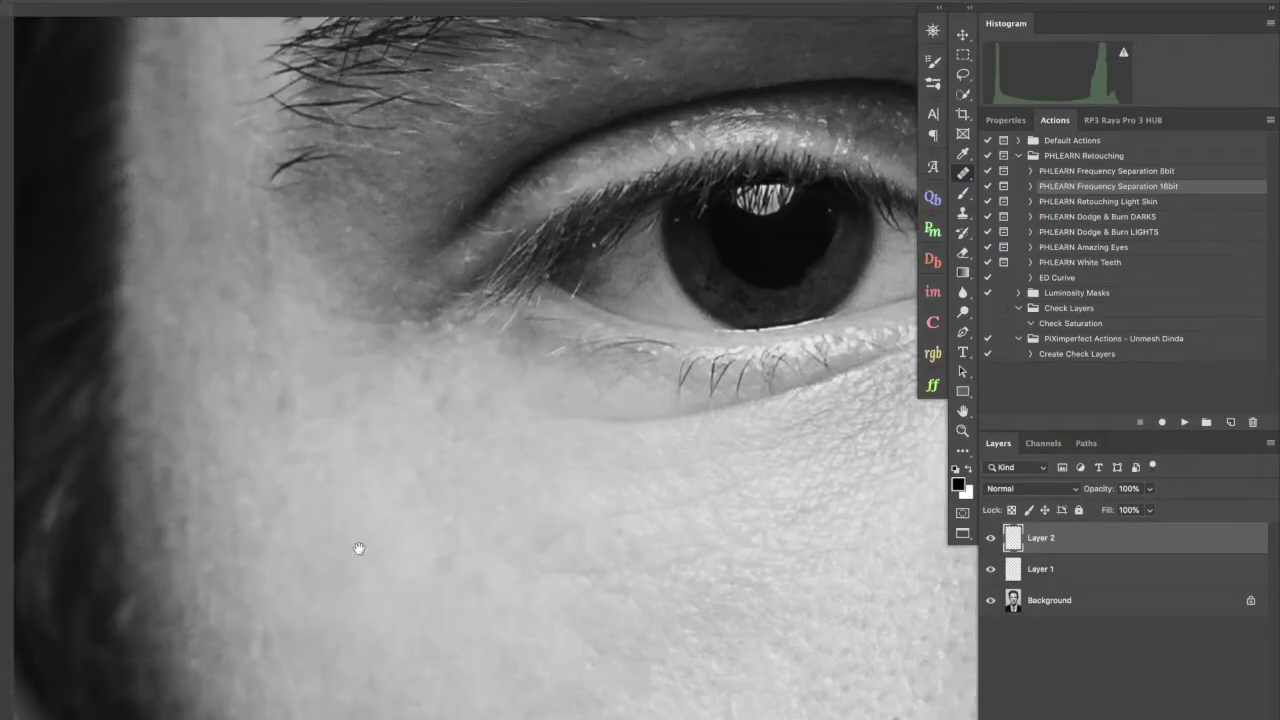
scroll(286, 309, "down", 10)
scroll(551, 369, "down", 1)
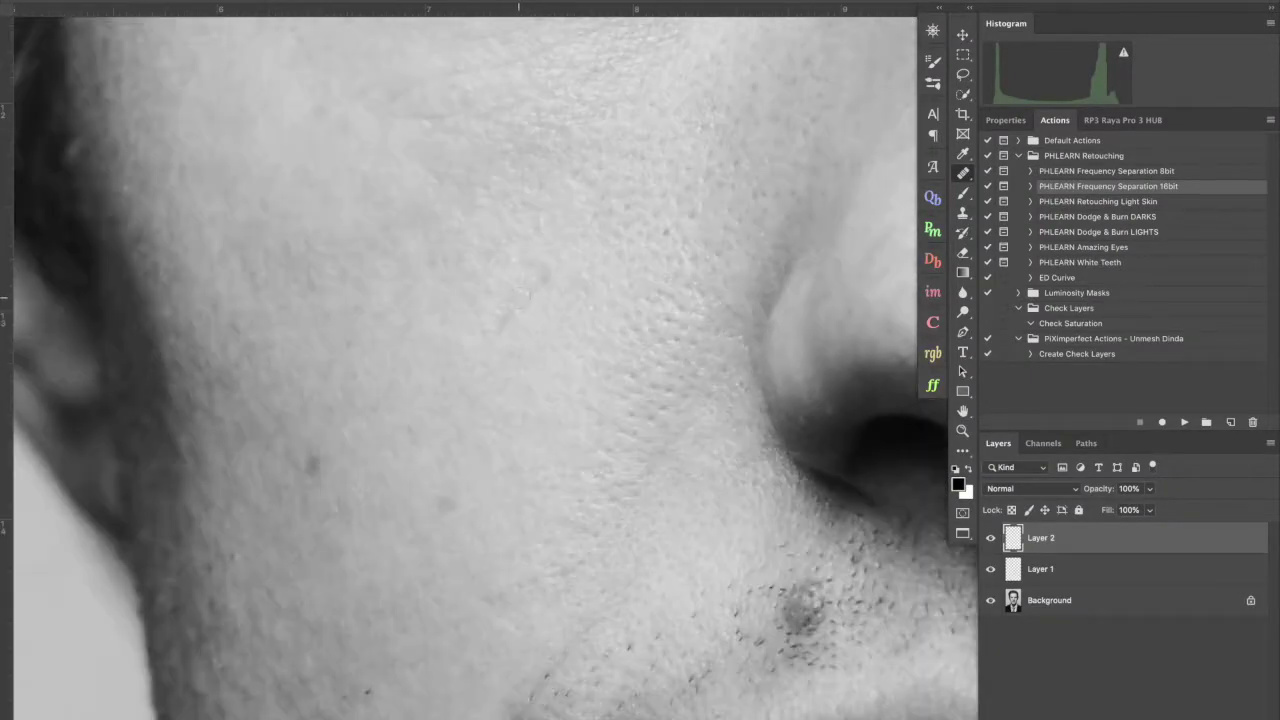
scroll(422, 352, "left", 2)
scroll(422, 352, "down", 2)
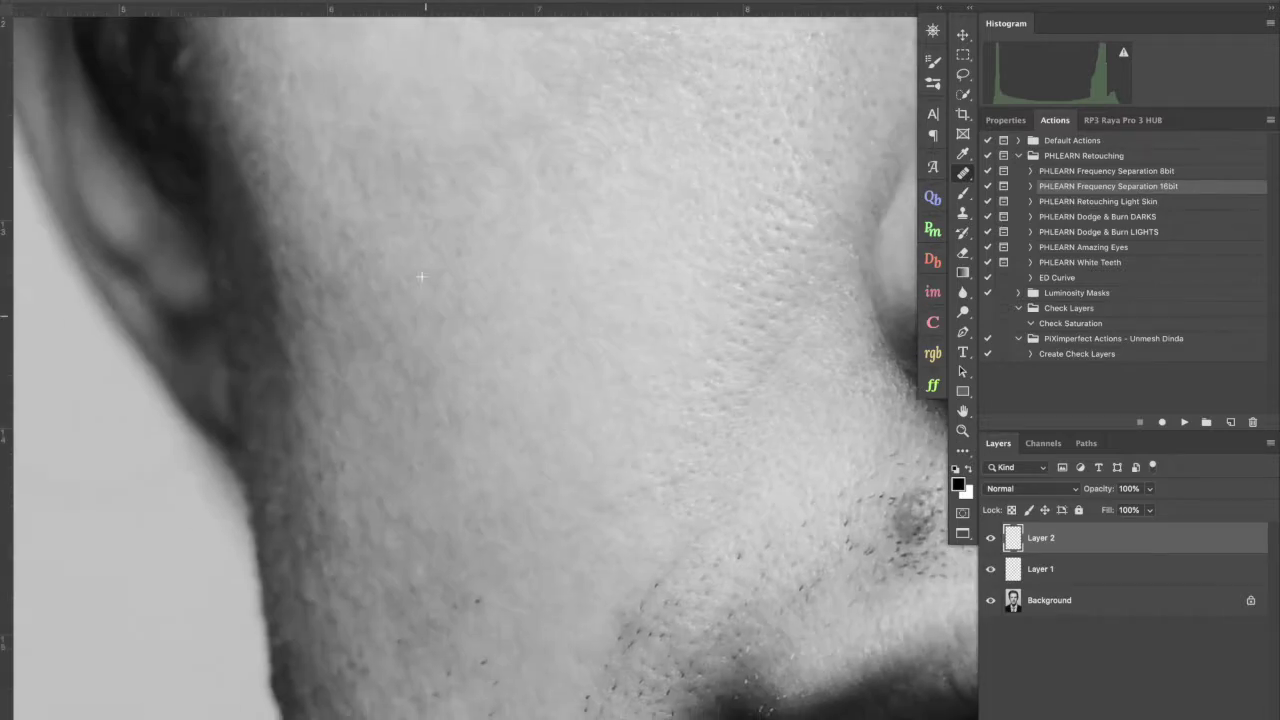
- Heal the small blemishes on the bridge of the nose and across the forehead
scroll(425, 316, "up", 10)
scroll(420, 500, "right", 8)
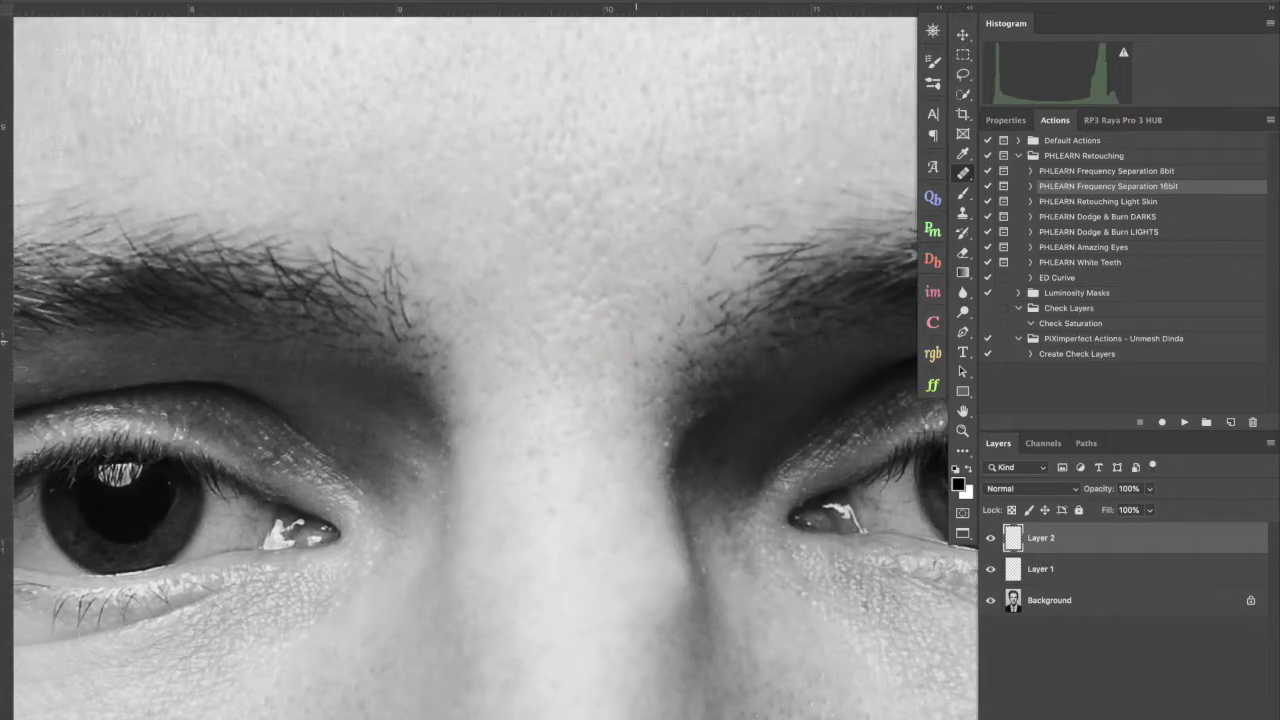
left_click_drag(702, 265, 915, 621)
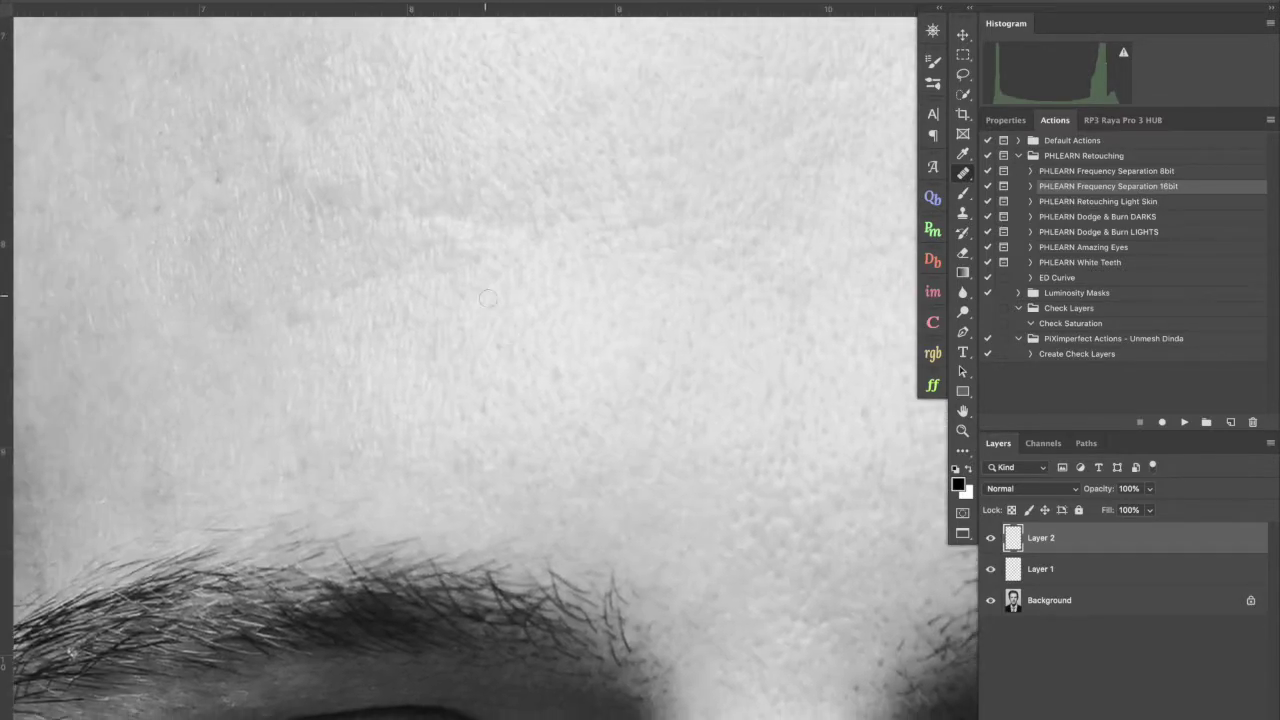
scroll(483, 314, "down", 3)
scroll(483, 314, "up", 1)
- Add a new layer and prepare the Clone Stamp with a 0% hardness brush, sampling the background beside the left-hand hair edge
left_click_drag(180, 315, 713, 285)
right_click(407, 410)
left_click(353, 465)
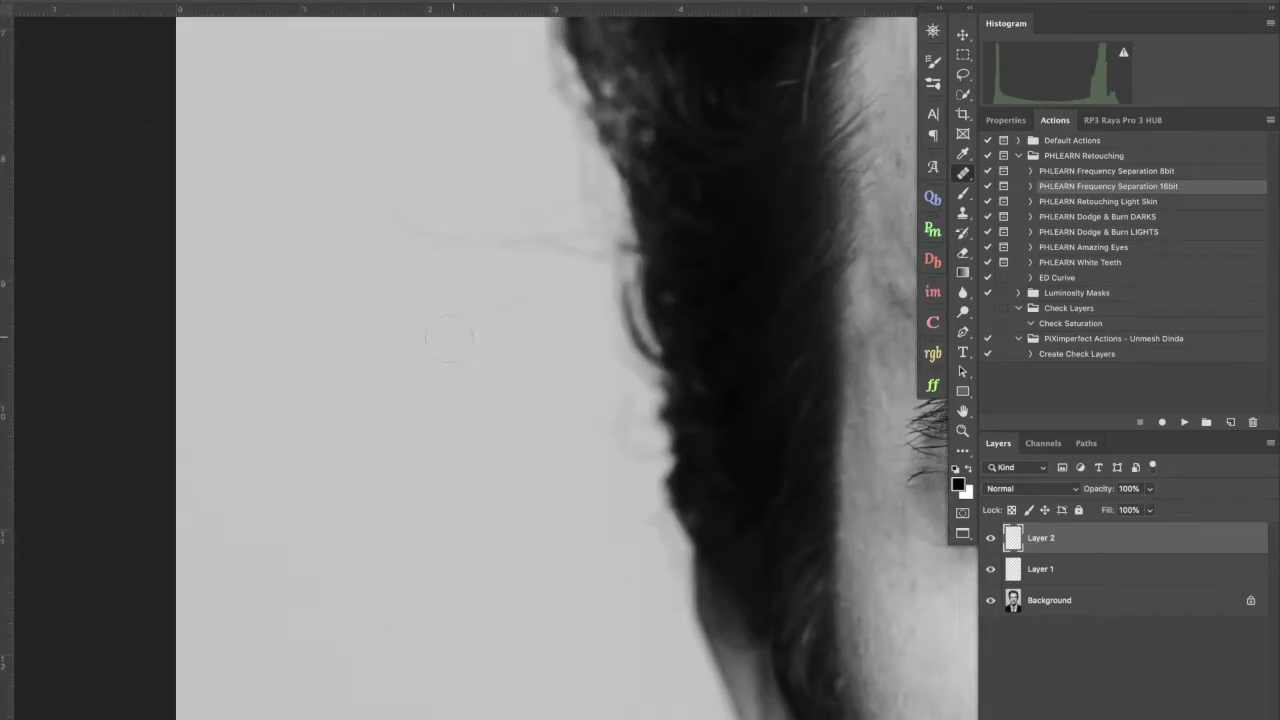
key("ctrl+shift+alt+n")
right_click(439, 278)
left_click(386, 335)
left_click(383, 391)
left_click_drag(461, 310, 449, 406)
left_click(386, 251, "alt")
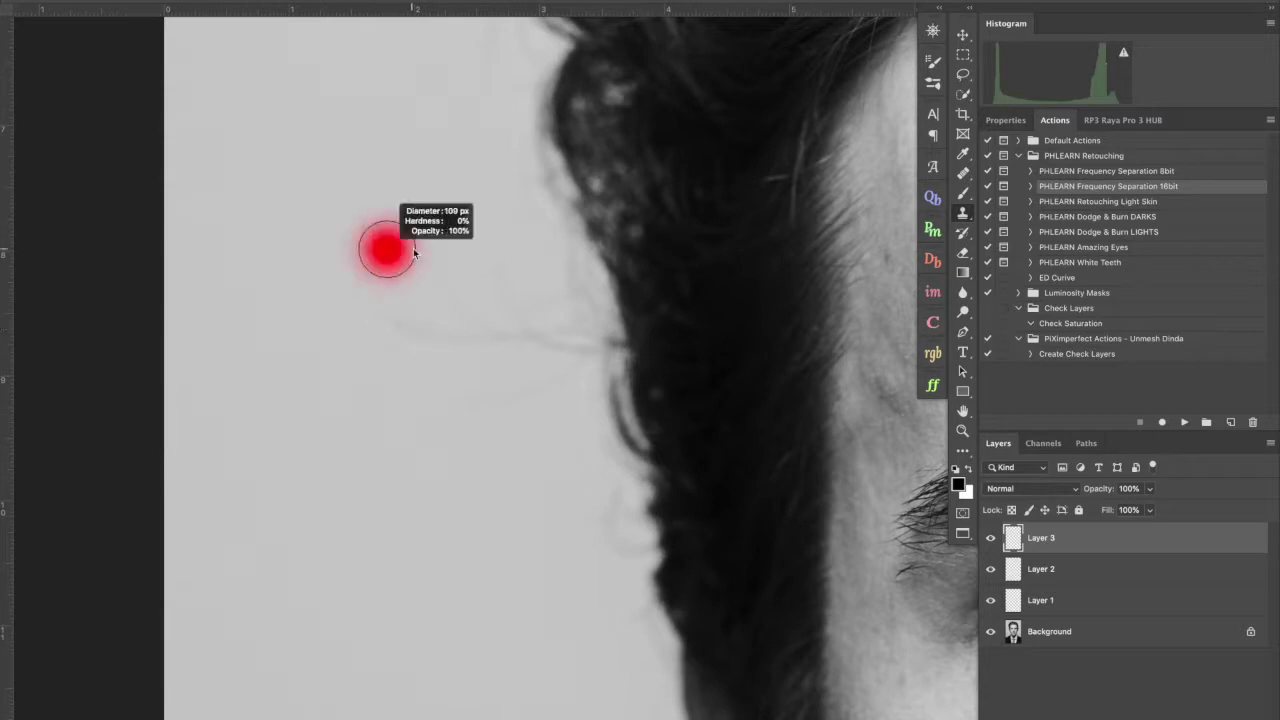
- Clone clean background over the flyaway hairs along the left-hand side of the hair on Layer 3
mouse_move(588, 268)
left_mouse_down()
mouse_move(580, 342)
mouse_move(615, 400)
mouse_move(655, 625)
left_mouse_up()
left_click_drag(610, 335, 571, 416)
mouse_move(511, 166)
left_mouse_down()
mouse_move(511, 469)
mouse_move(418, 413)
left_mouse_up()
mouse_move(399, 291)
left_mouse_down("ctrl+alt")
mouse_move(420, 297)
mouse_move(374, 263)
left_mouse_up("ctrl+alt")
left_click(380, 206, "alt")
left_click_drag(448, 206, 398, 302)
left_click_drag(368, 157, 360, 397)
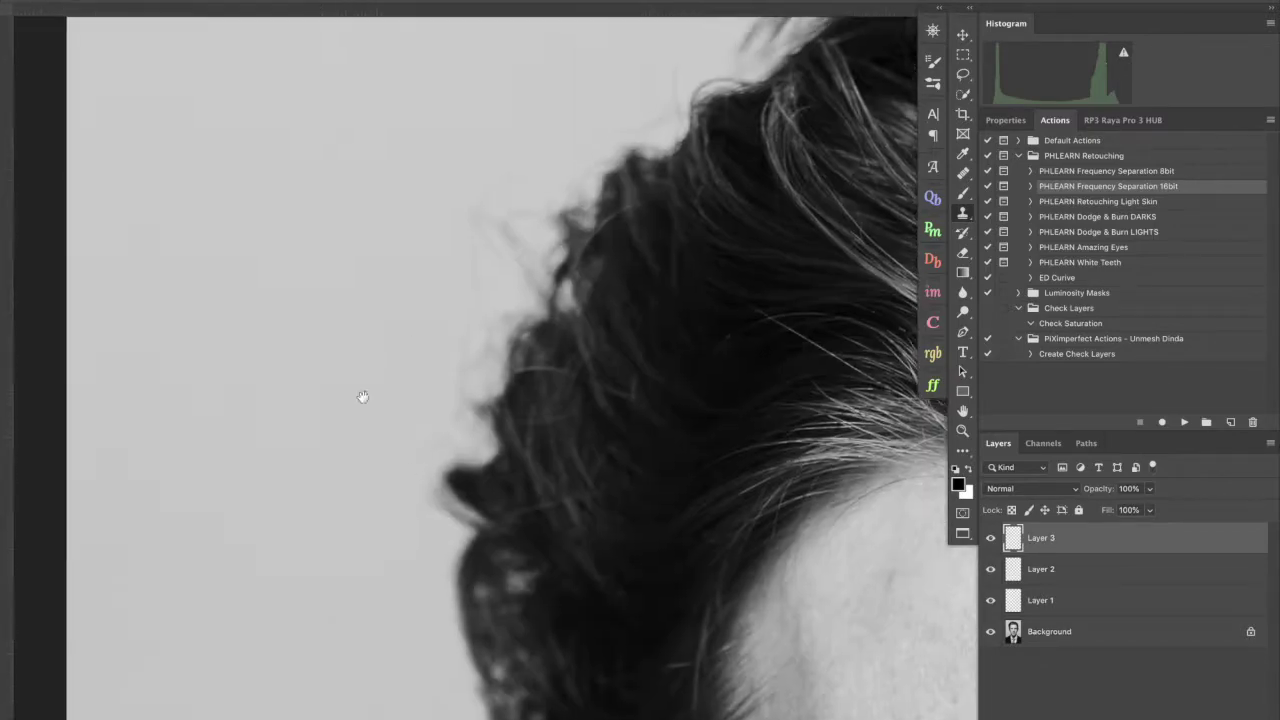
left_click_drag(426, 307, 417, 316)
- Trace a smooth Pen path along the top edge of the hair, starting in the background on the left-hand side
key("ctrl+minus")
key("ctrl+minus")
key("ctrl+minus")
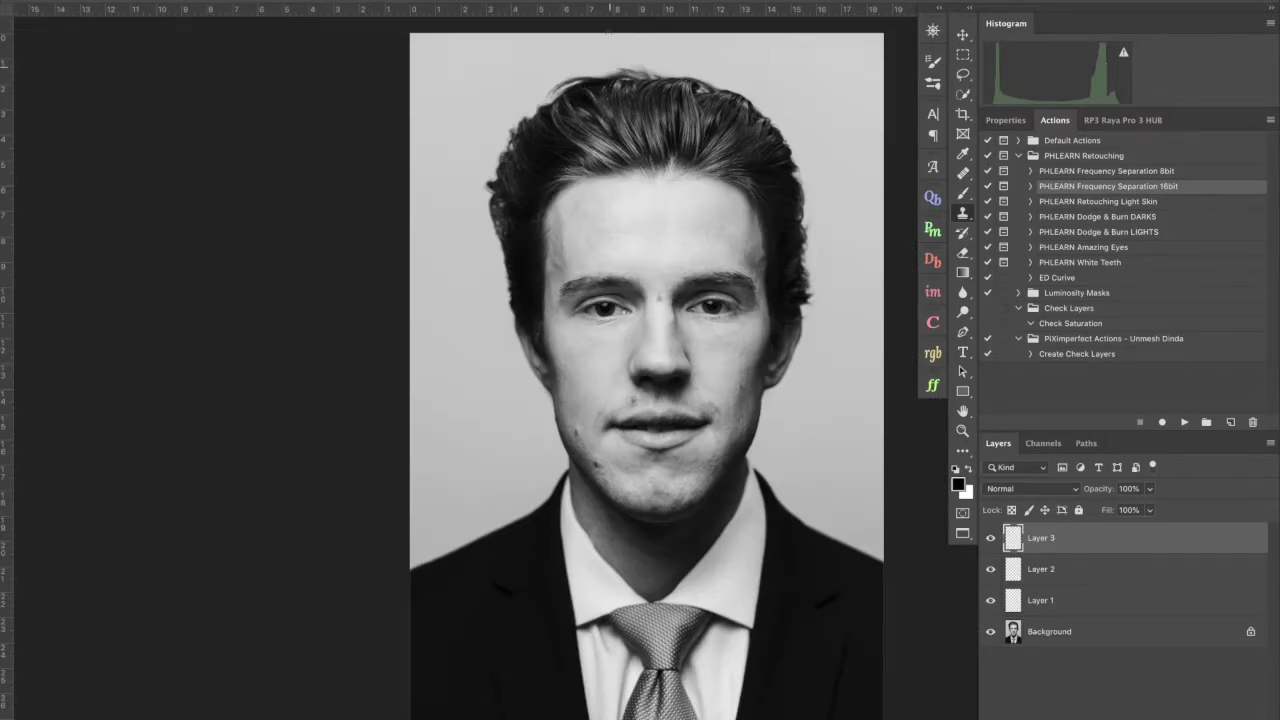
left_click(358, 292)
left_click(363, 237)
scroll(509, 326, "up", 5)
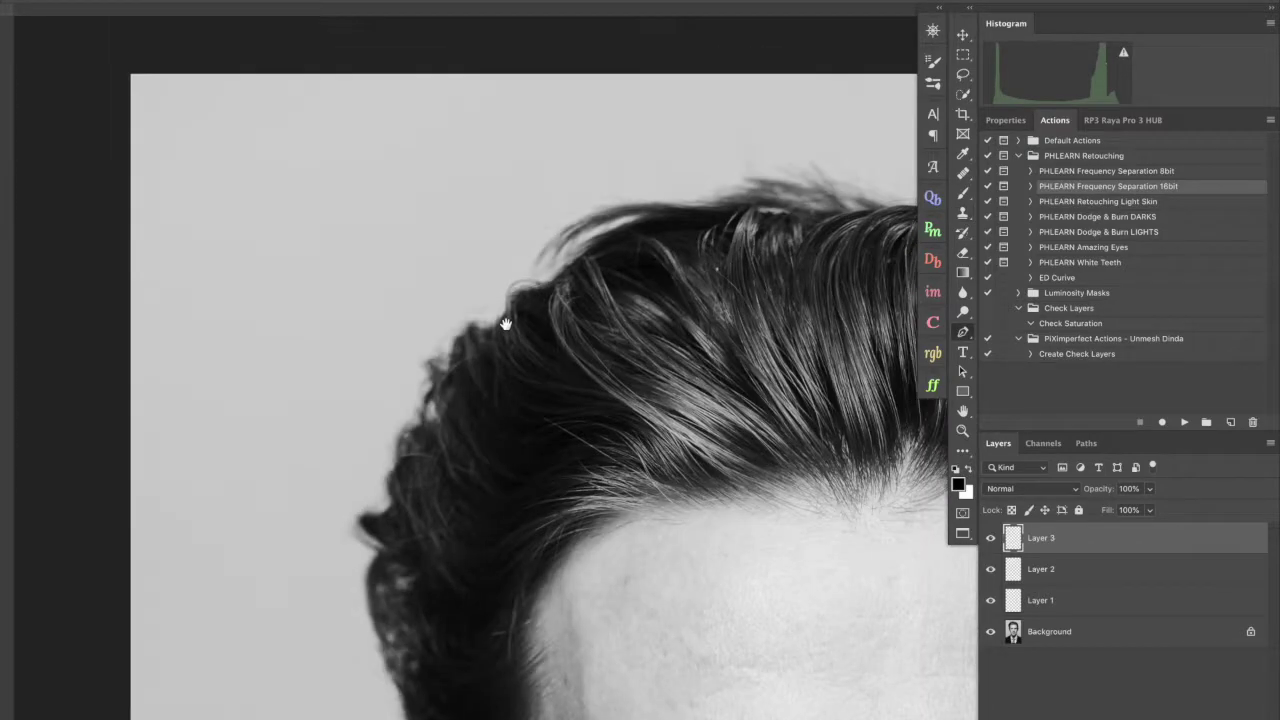
left_click(203, 283)
left_click_drag(394, 275, 468, 270)
scroll(507, 200, "up", 4)
left_click_drag(608, 243, 358, 231)
mouse_move(519, 257)
left_mouse_down()
mouse_move(556, 226)
mouse_move(519, 237)
left_mouse_up()
left_click_drag(728, 127, 313, 263)
left_click_drag(550, 201, 701, 185)
left_click_drag(787, 234, 383, 240)
left_click_drag(549, 253, 630, 254)
scroll(884, 226, "down", 6)
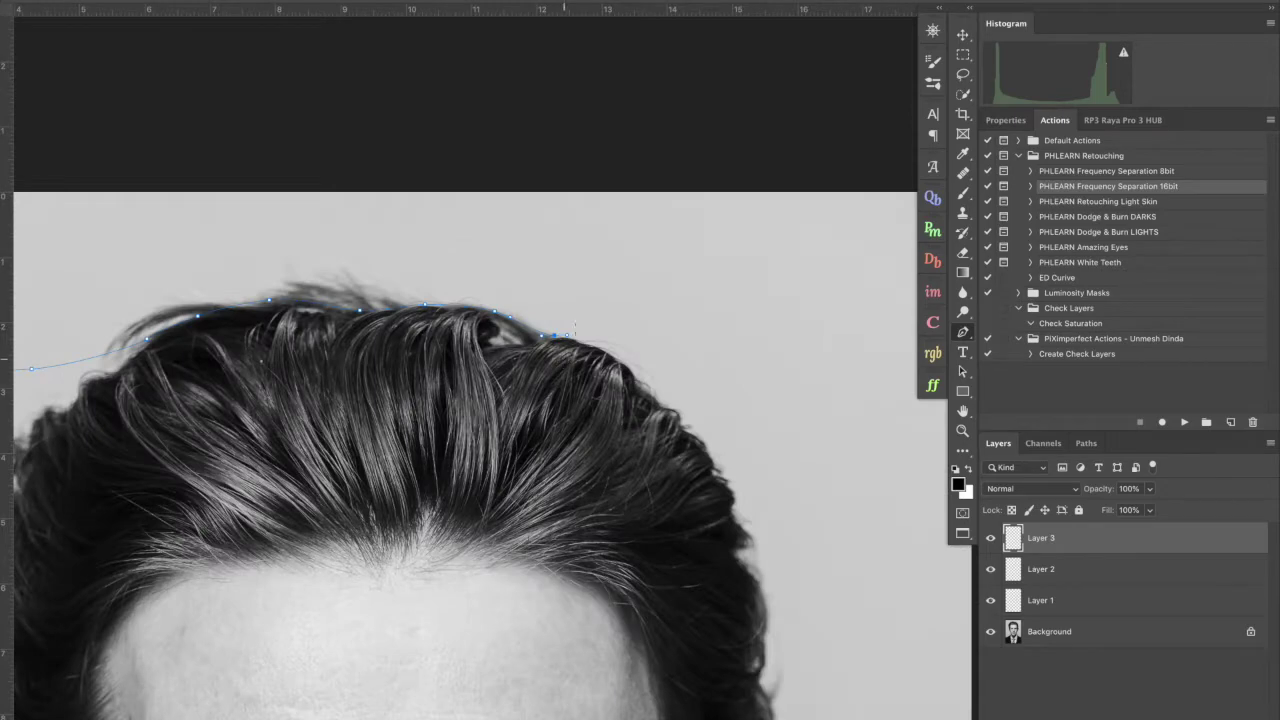
- Continue the path into the right-hand background and close it around the area above the head
left_click_drag(786, 294, 803, 263)
left_click(777, 163)
left_click_drag(480, 190, 832, 101)
left_click(322, 71)
left_click(218, 181)
left_click(285, 286)
- Load the closed path as a selection and add a new layer for cleaning the top of the hair
left_click(1086, 443)
left_click(993, 472, "super")
left_click(998, 443)
left_click_drag(681, 302, 441, 434)
key("alt+shift+super+n")
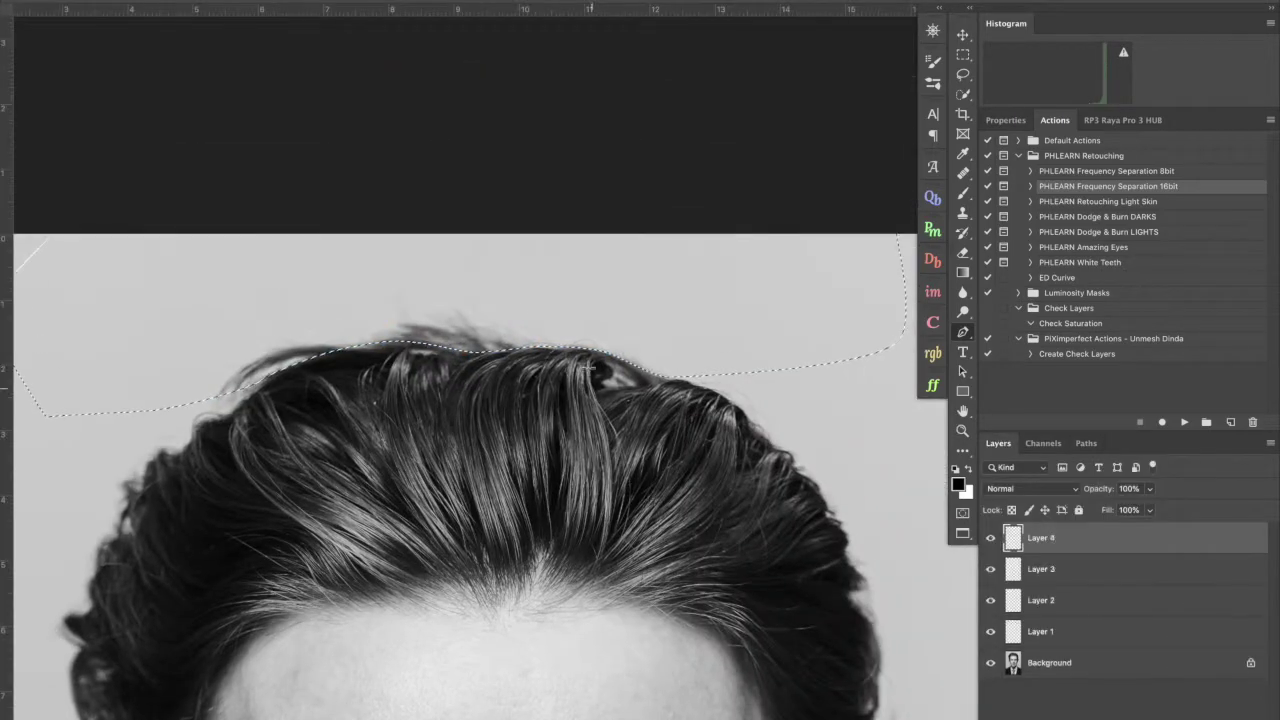
- Refine the edge of the selection above the hair with Select and Mask
key("alt+super+r")
left_click_drag(1091, 446, 1103, 441)
key("super+plus")
key("super+plus")
key("super+plus")
left_click(1079, 491)
scroll(1160, 600, "down", 2)
left_click(1234, 692)
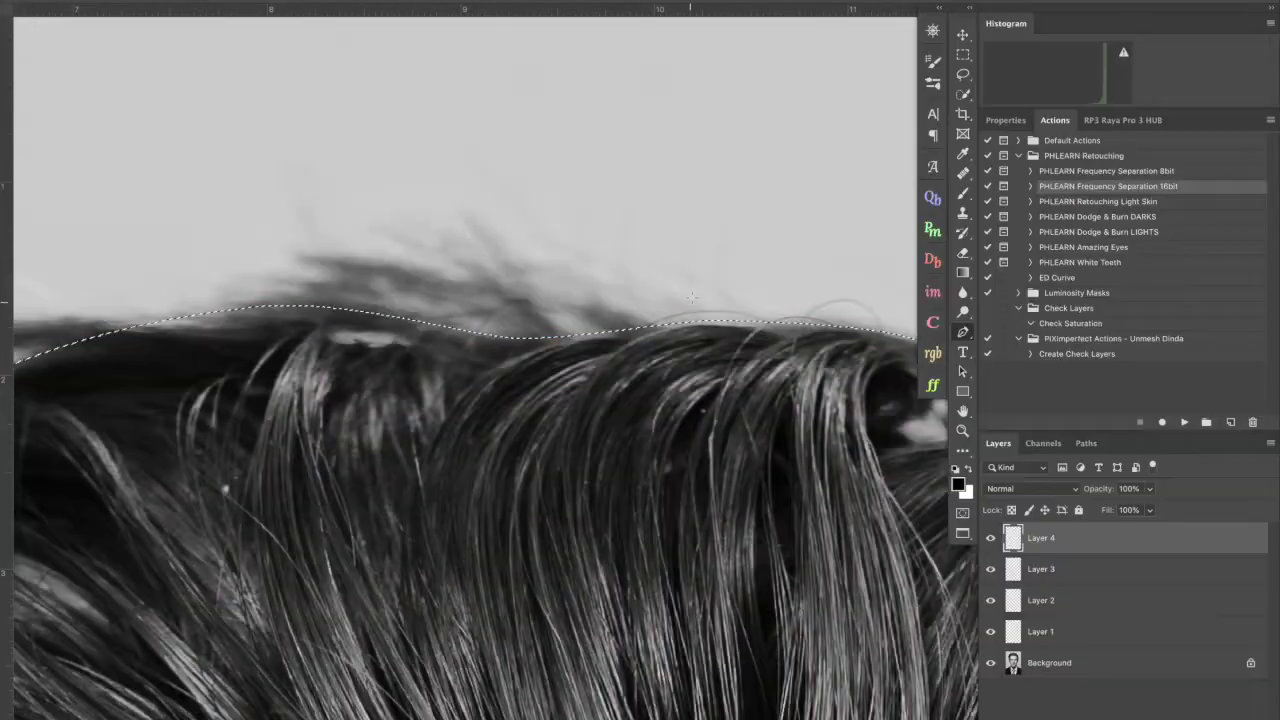
- Clone clean background over the flyaway hairs inside the selection above the head, and deselect
key("super+minus")
key("super+minus")
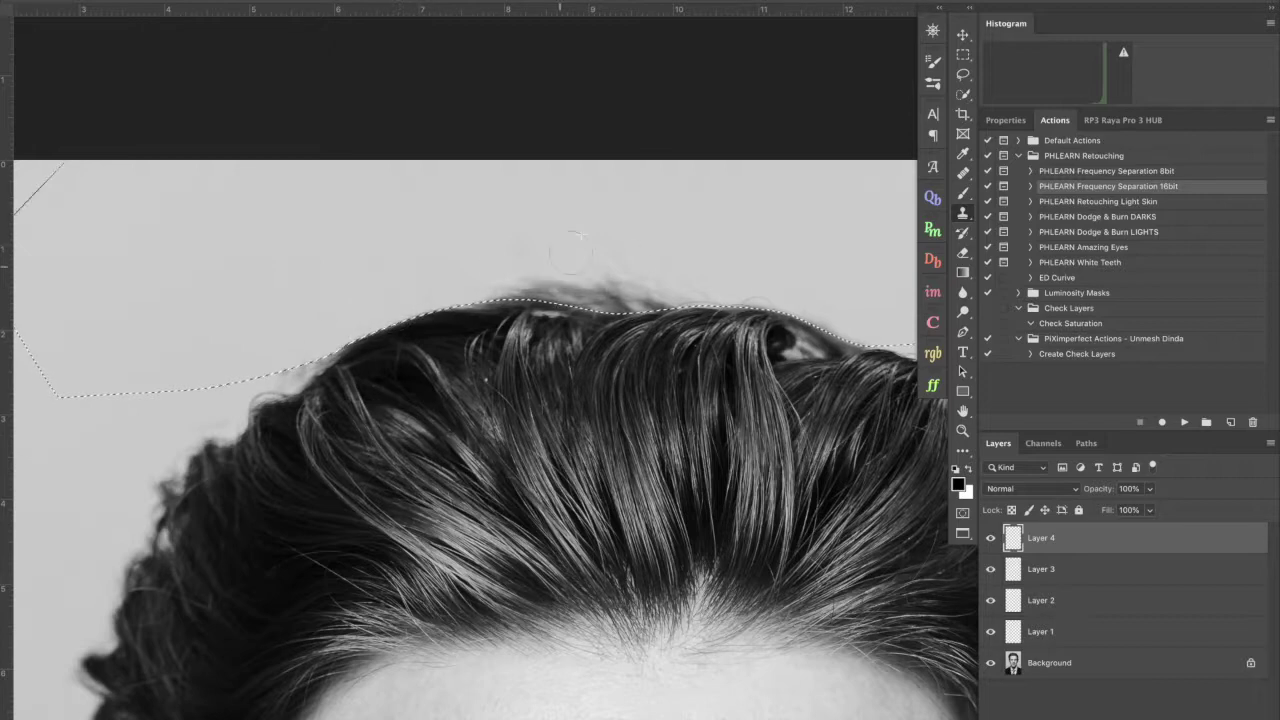
scroll(350, 263, "right", 5)
key("super+d")
scroll(451, 267, "left", 5)
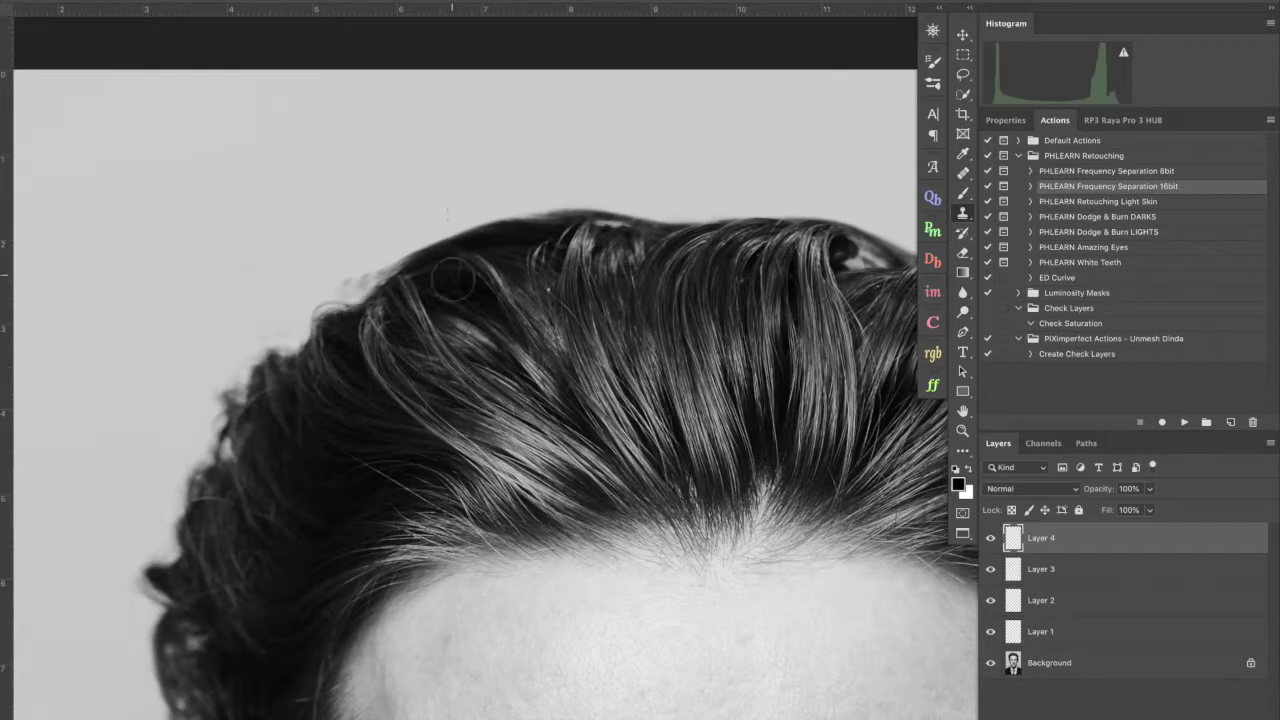
- Clean up the upper left-hand hair edge on Layer 4 with the Eraser and Clone Stamp
scroll(463, 230, "up", 3)
key("e")
left_click_drag(342, 286, 318, 290)
key("s")
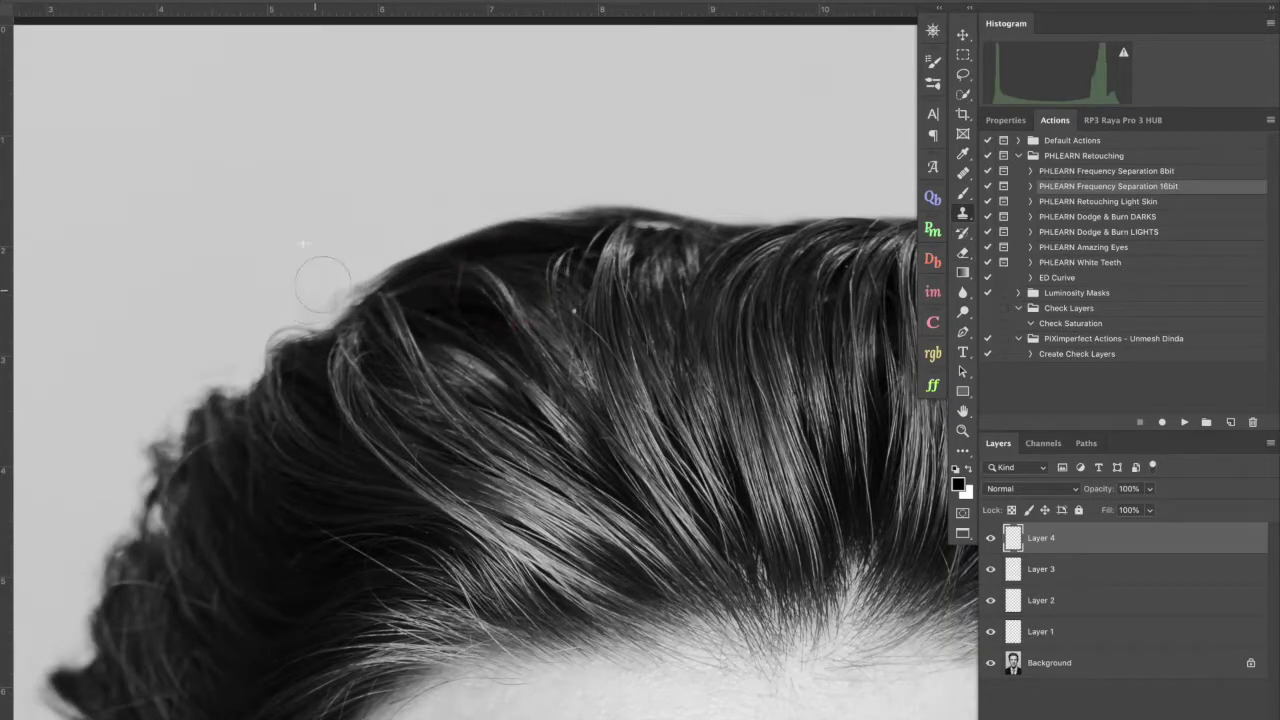
left_click_drag(346, 248, 330, 248)
scroll(446, 200, "right", 4)
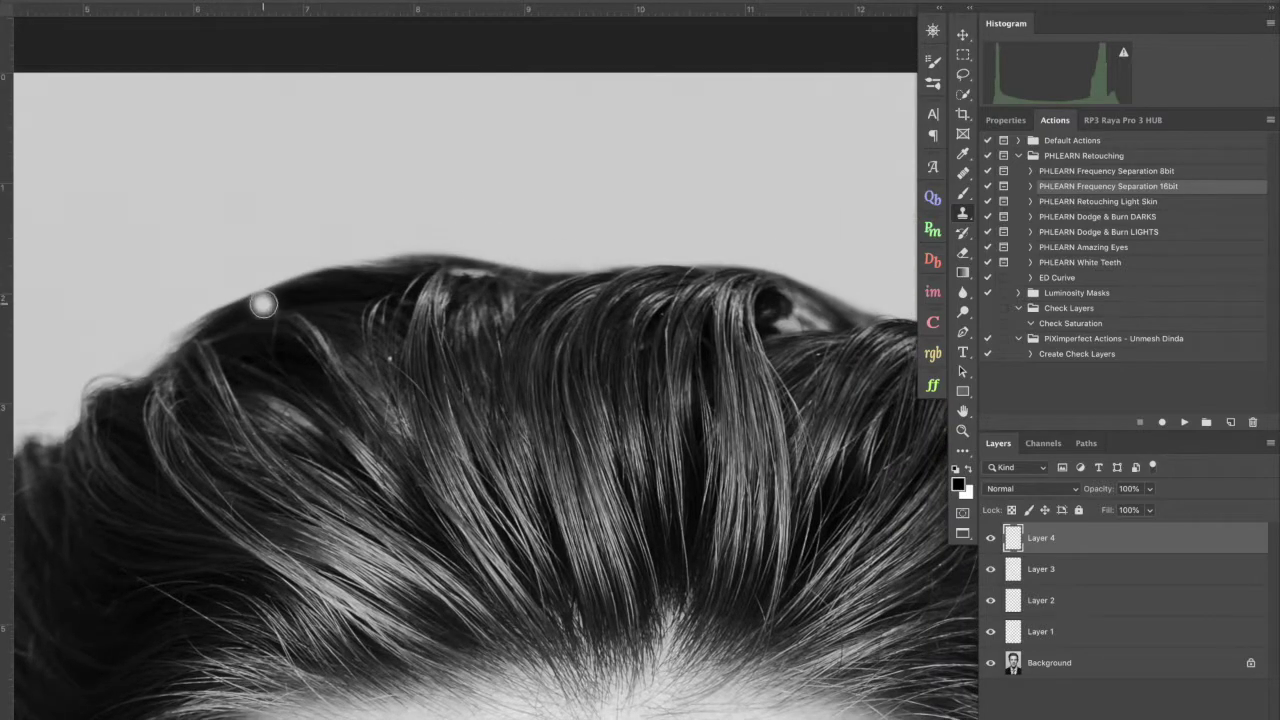
- Clone clean background over the flyaway hairs along the right-hand side of the hair
key("super+minus")
key("super+minus")
key("super+minus")
key("super+minus")
scroll(400, 363, "down", 7)
scroll(834, 180, "up", 5)
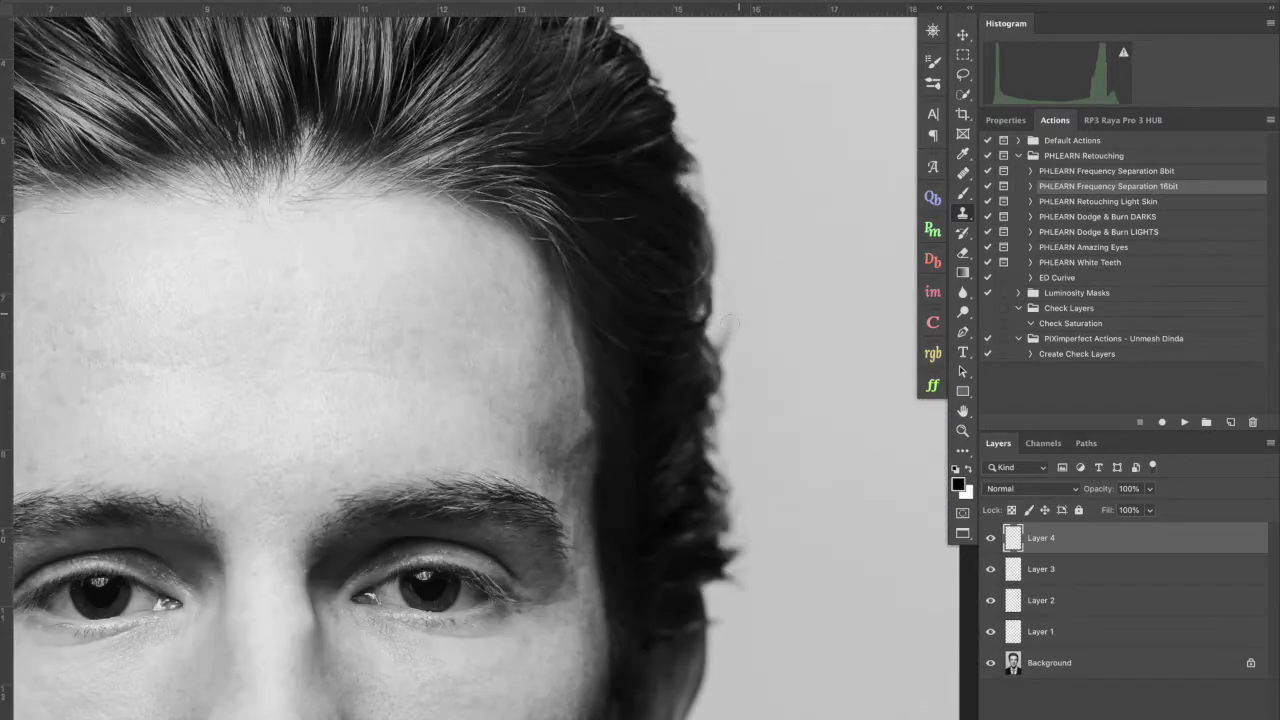
scroll(696, 410, "down", 3)
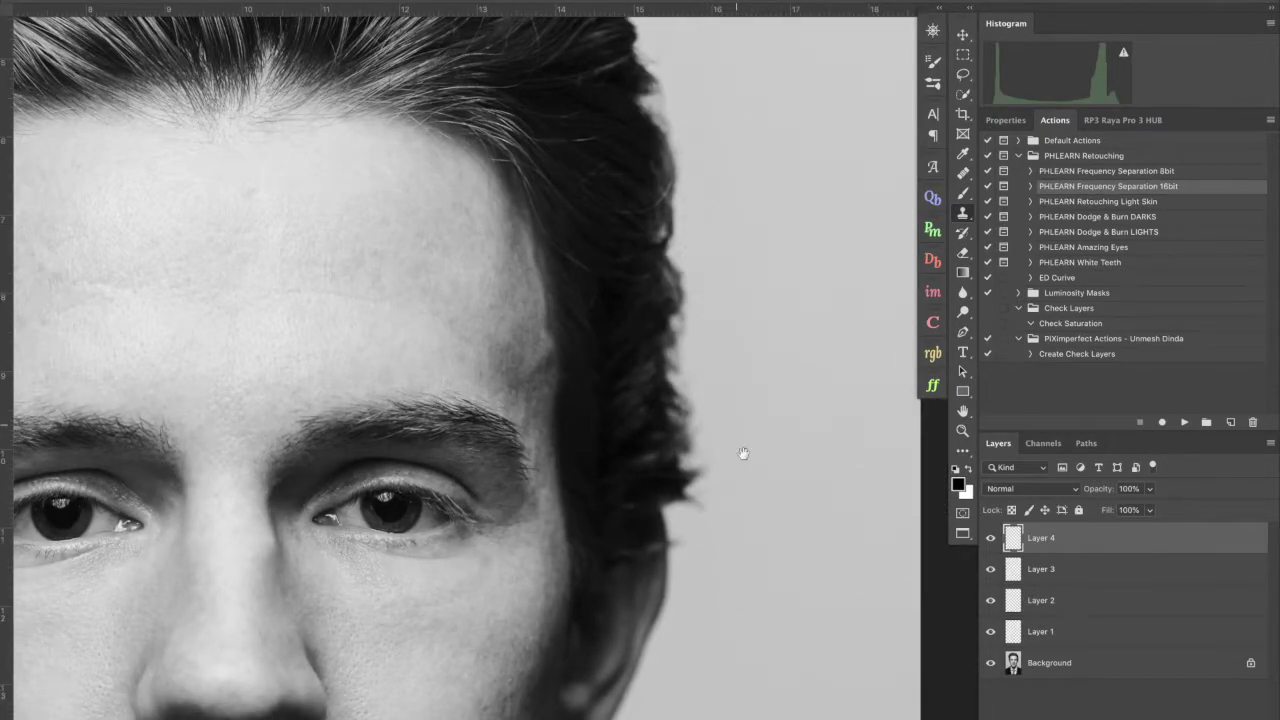
scroll(743, 453, "down", 3)
- Add a new layer and heal the light stray strands in the dark area above the right-hand ear
key("alt+shift+super+n")
scroll(741, 342, "up", 4)
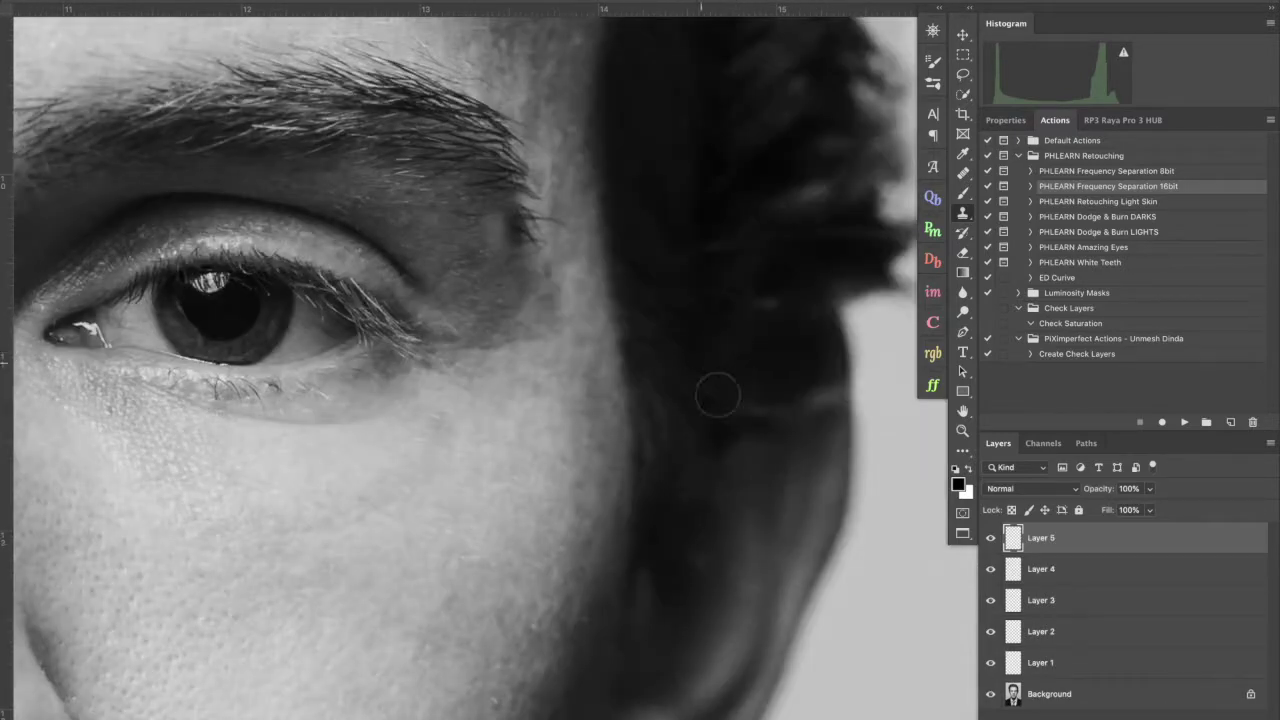
left_click_drag(717, 394, 554, 311)
left_click(494, 383)
key("z")
scroll(604, 360, "down", 2)
right_click(637, 352)
left_click(592, 399)
left_click(594, 389)
scroll(602, 382, "up", 3)
mouse_move(667, 316)
left_mouse_down()
mouse_move(634, 316)
mouse_move(637, 301)
mouse_move(620, 322)
mouse_move(590, 316)
mouse_move(561, 295)
left_mouse_up()
left_click(654, 332, "alt")
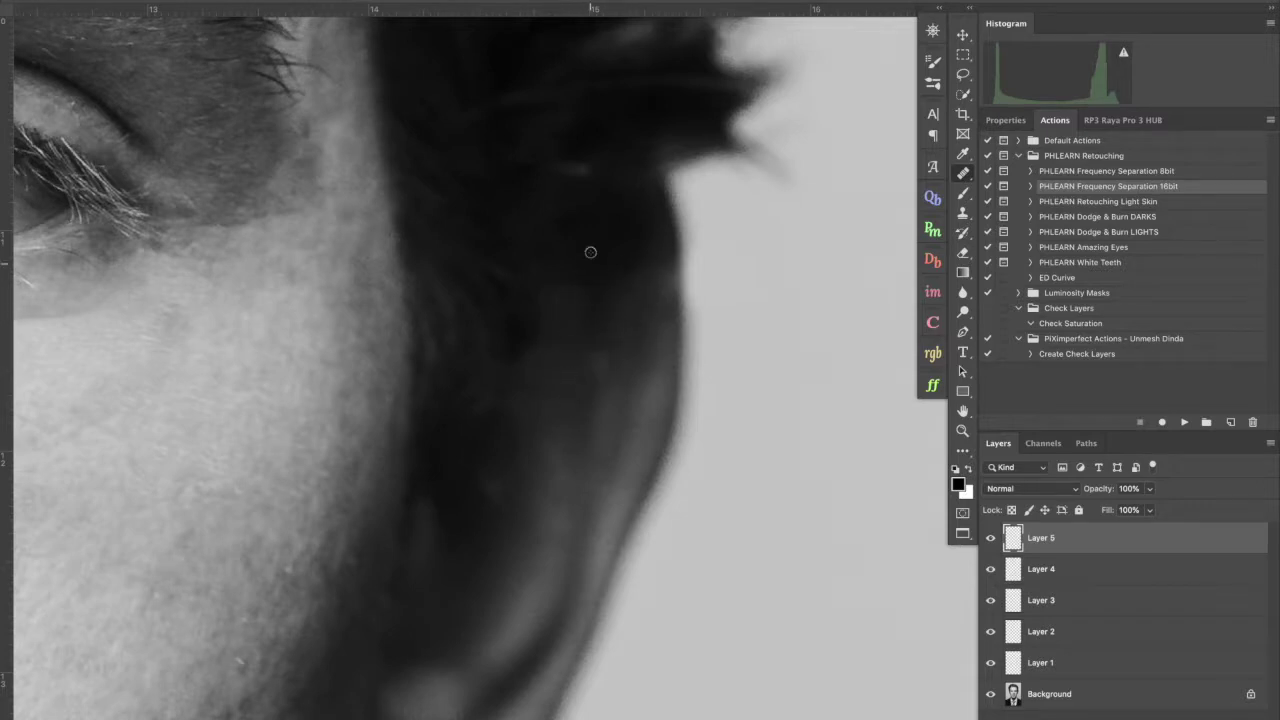
- Run the PHLEARN Frequency Separation 16bit action with a blur radius of 11
key("super+0")
left_click(1184, 422)
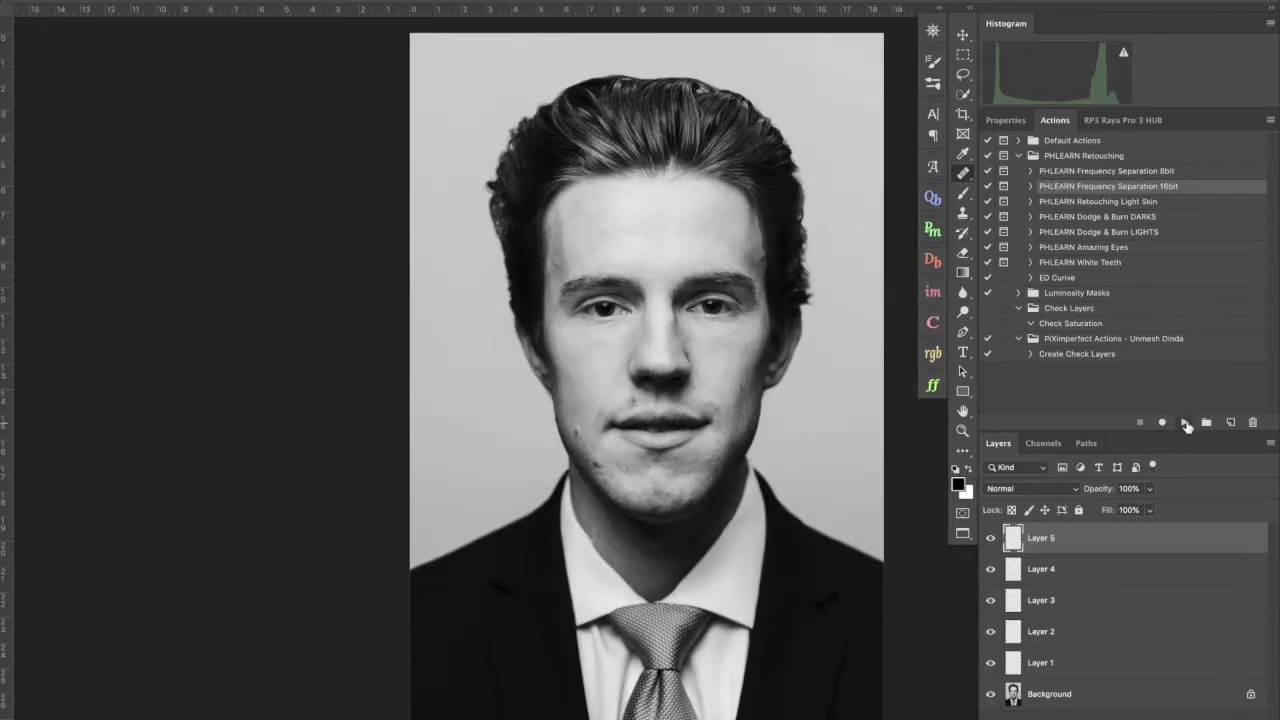
left_click(745, 244)
left_click_drag(196, 621, 223, 619)
type("11")
key("Return")
key("Return")
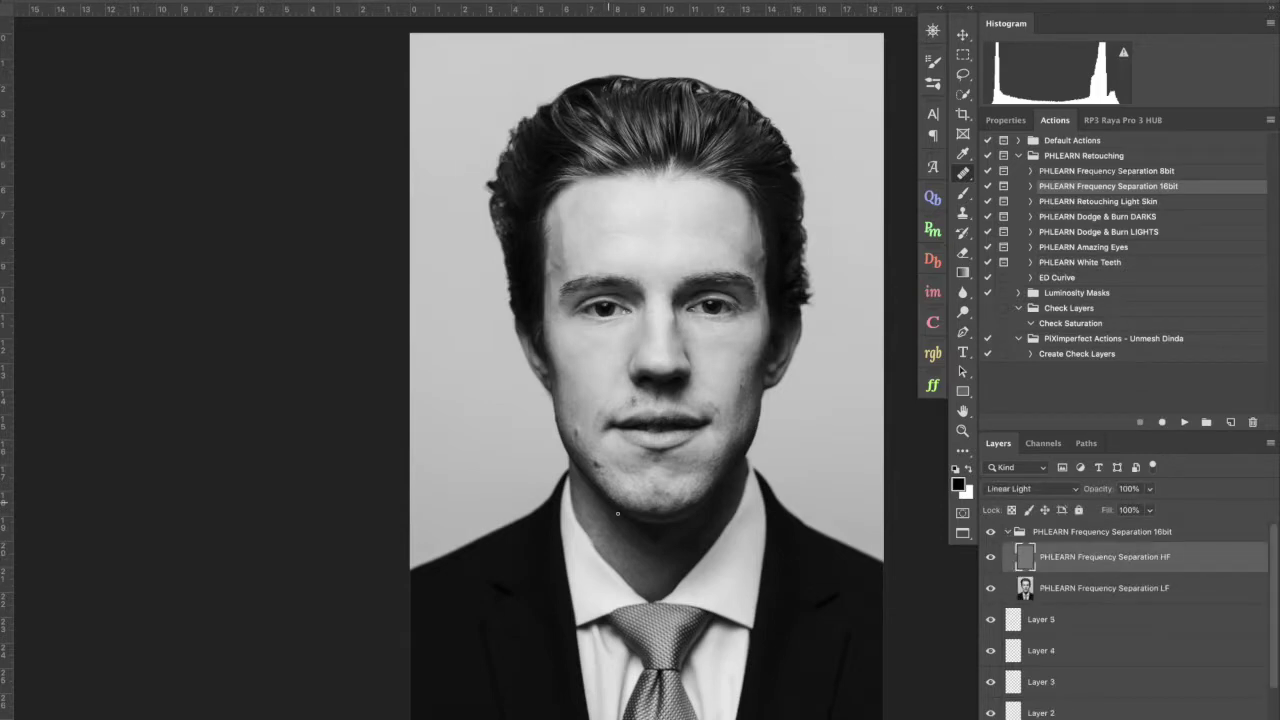
- Select the PHLEARN Frequency Separation LF layer for retouching the chin and mouth area
key("ctrl+r")
scroll(679, 506, "up", 5)
key("ctrl+r")
key("alt+bracketleft")
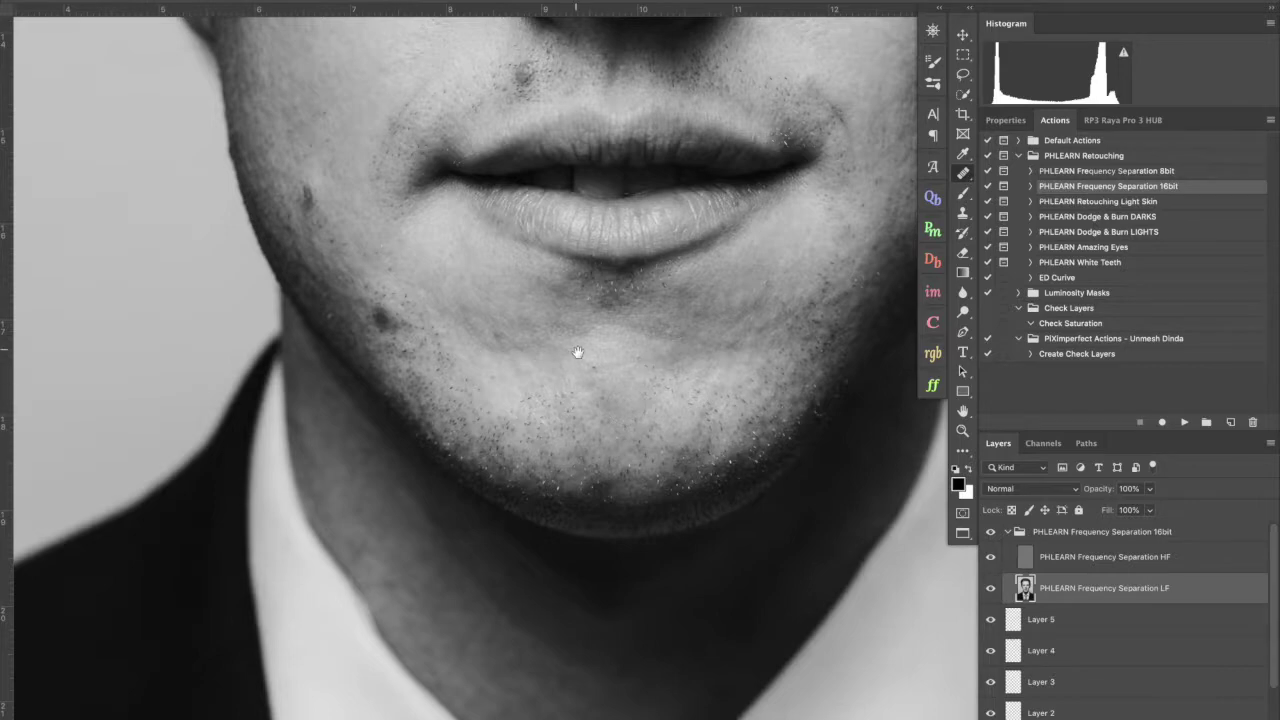
- Heal the uneven skin texture on the cheek beside the nose and under the eyes on the PHLEARN Frequency Separation HF layer
left_click_drag(577, 350, 701, 394)
left_click_drag(715, 227, 743, 297)
left_click(1028, 561)
left_click(738, 2)
left_click_drag(738, 9, 679, 10)
scroll(566, 482, "up", 5)
mouse_move(880, 220)
left_mouse_down()
mouse_move(563, 400)
mouse_move(540, 400)
mouse_move(495, 565)
left_mouse_up()
left_click_drag(600, 320, 559, 330)
left_click_drag(572, 391, 578, 391)
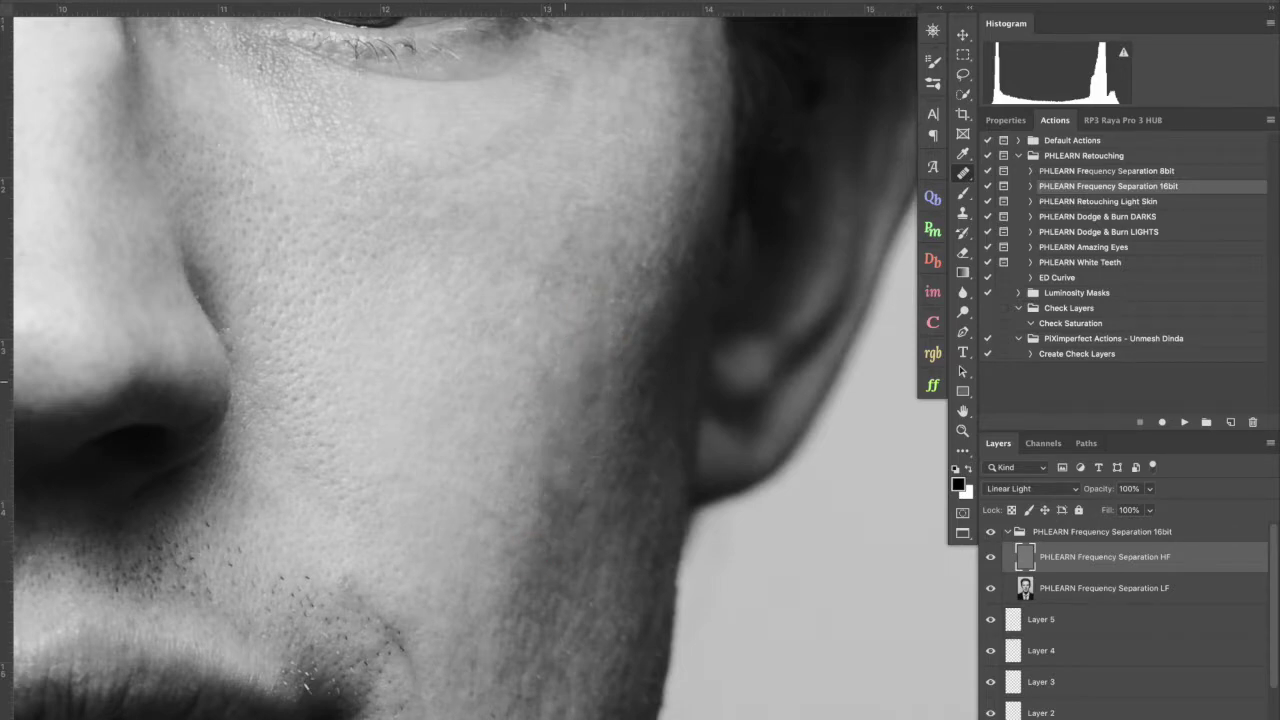
left_click_drag(413, 146, 803, 566)
left_click_drag(446, 446, 651, 409)
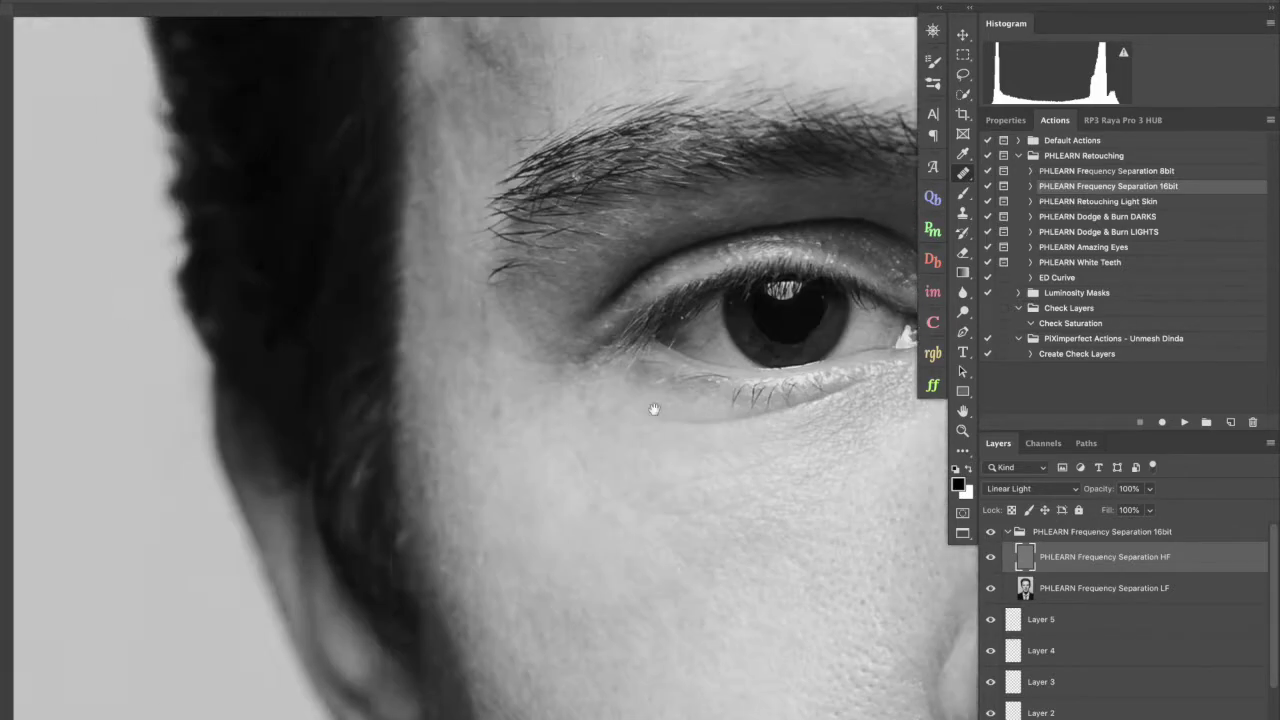
- Heal the rough texture and fine lines across the forehead on the PHLEARN Frequency Separation HF layer
left_click_drag(465, 287, 243, 700)
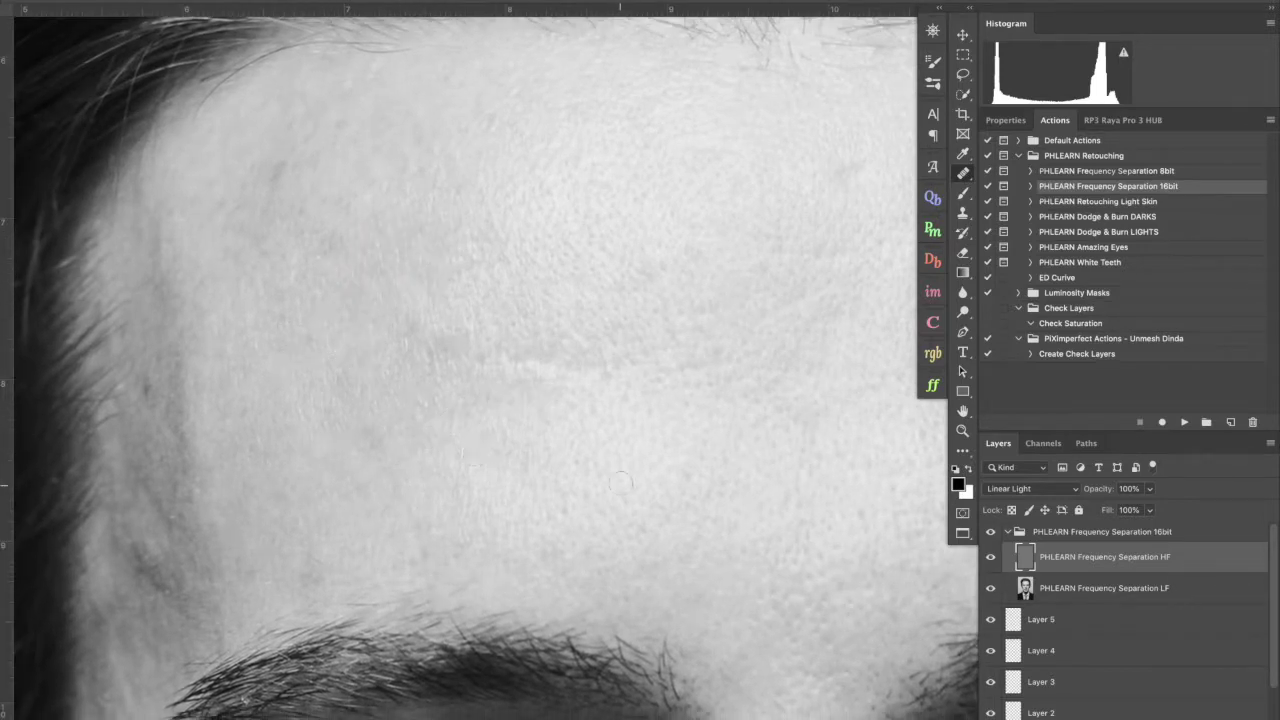
left_click_drag(600, 382, 618, 408)
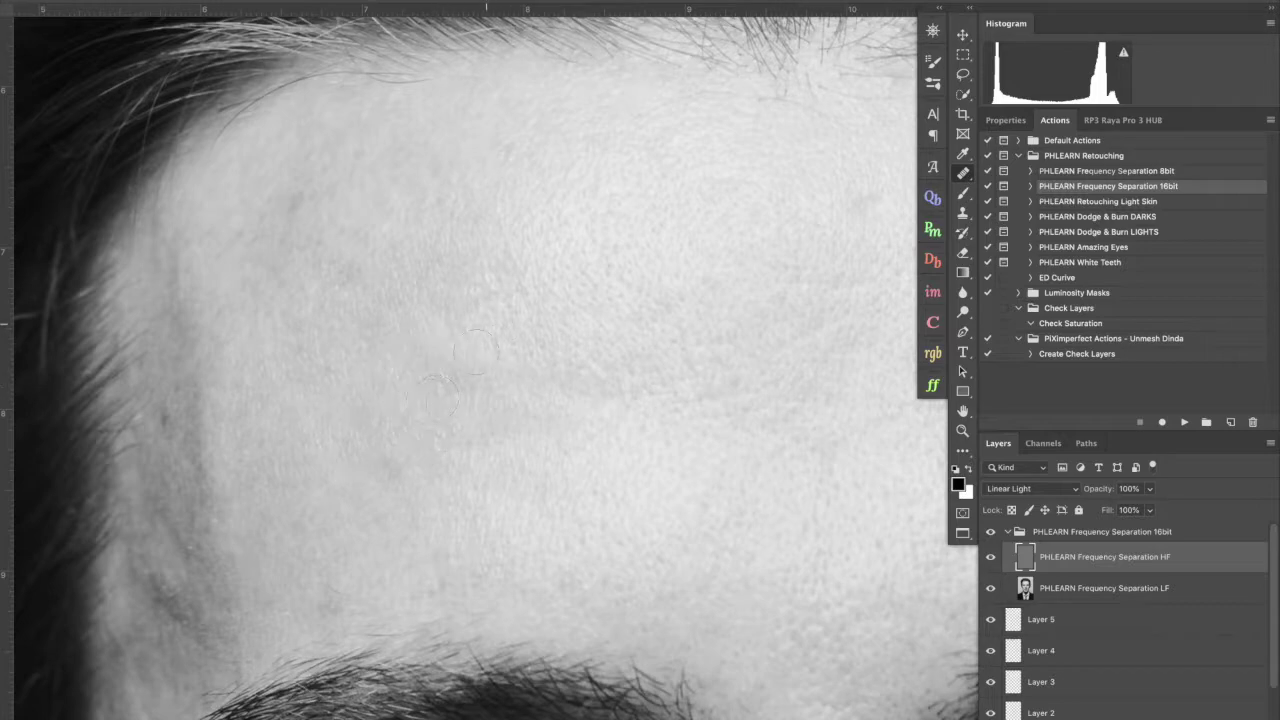
left_click_drag(480, 290, 556, 330)
scroll(442, 380, "right", 5)
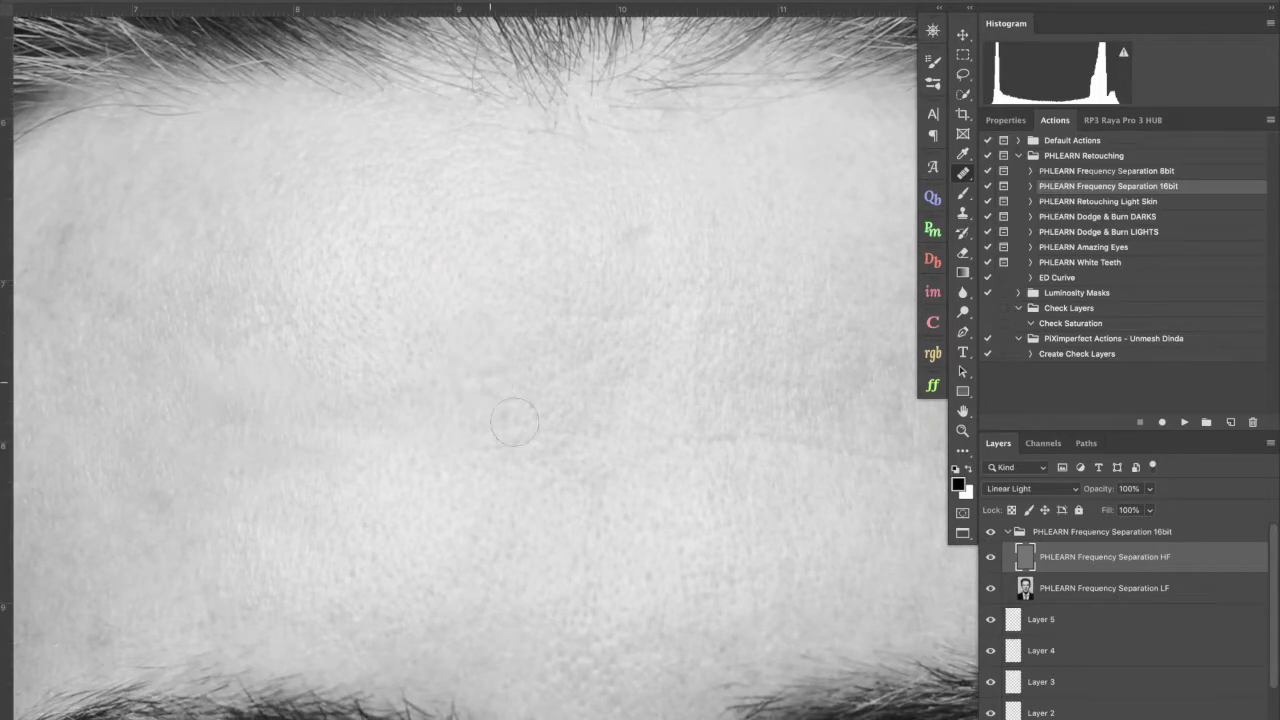
scroll(516, 400, "right", 5)
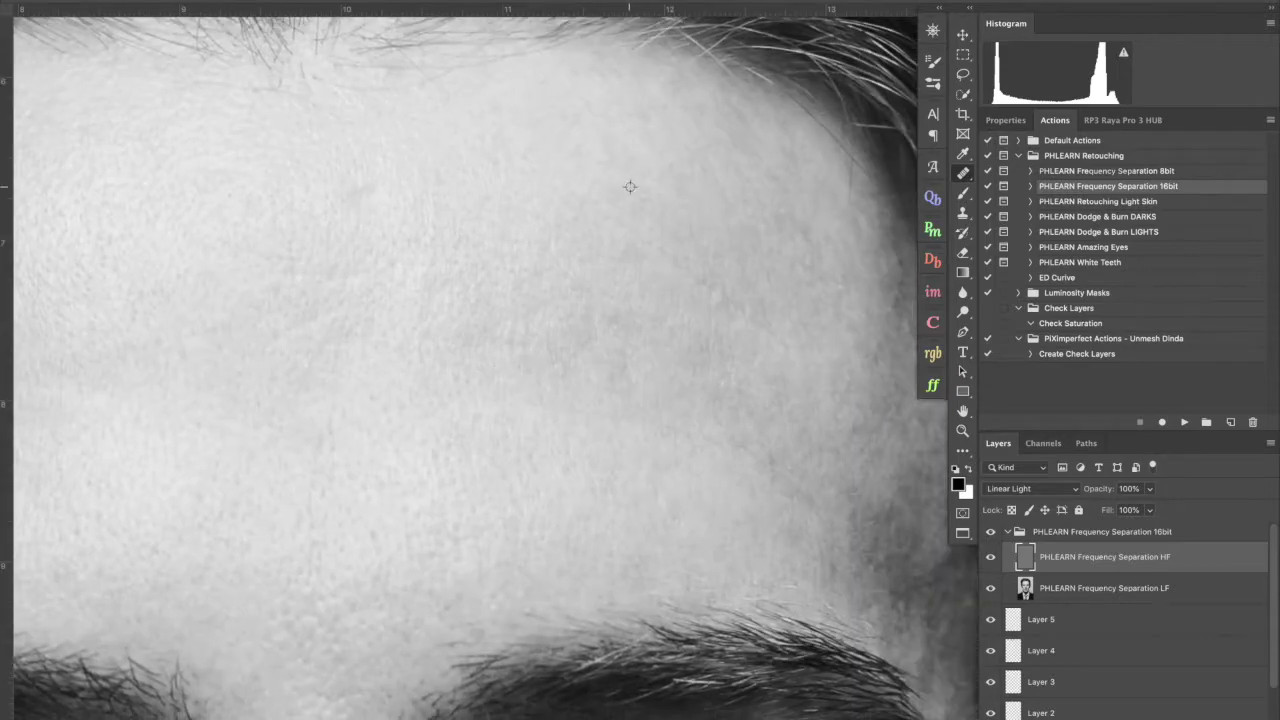
scroll(437, 343, "right", 4)
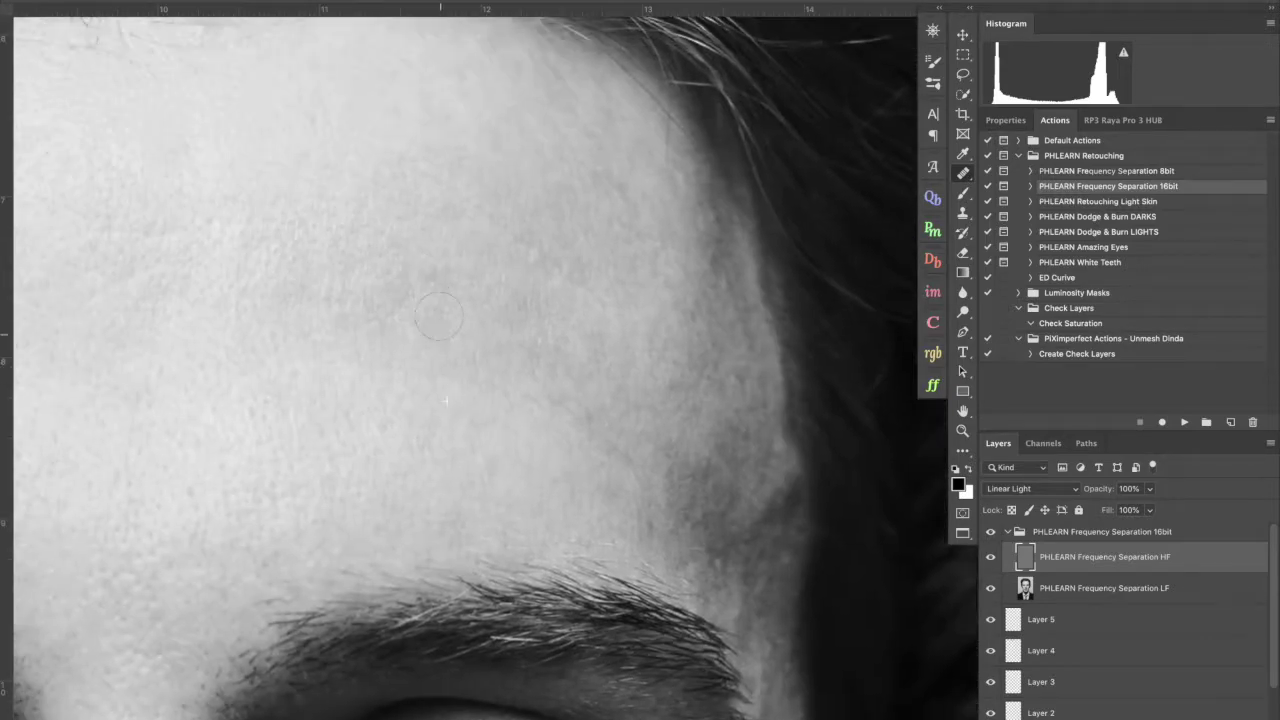
scroll(540, 243, "left", 10)
scroll(540, 243, "up", 5)
scroll(429, 300, "down", 4)
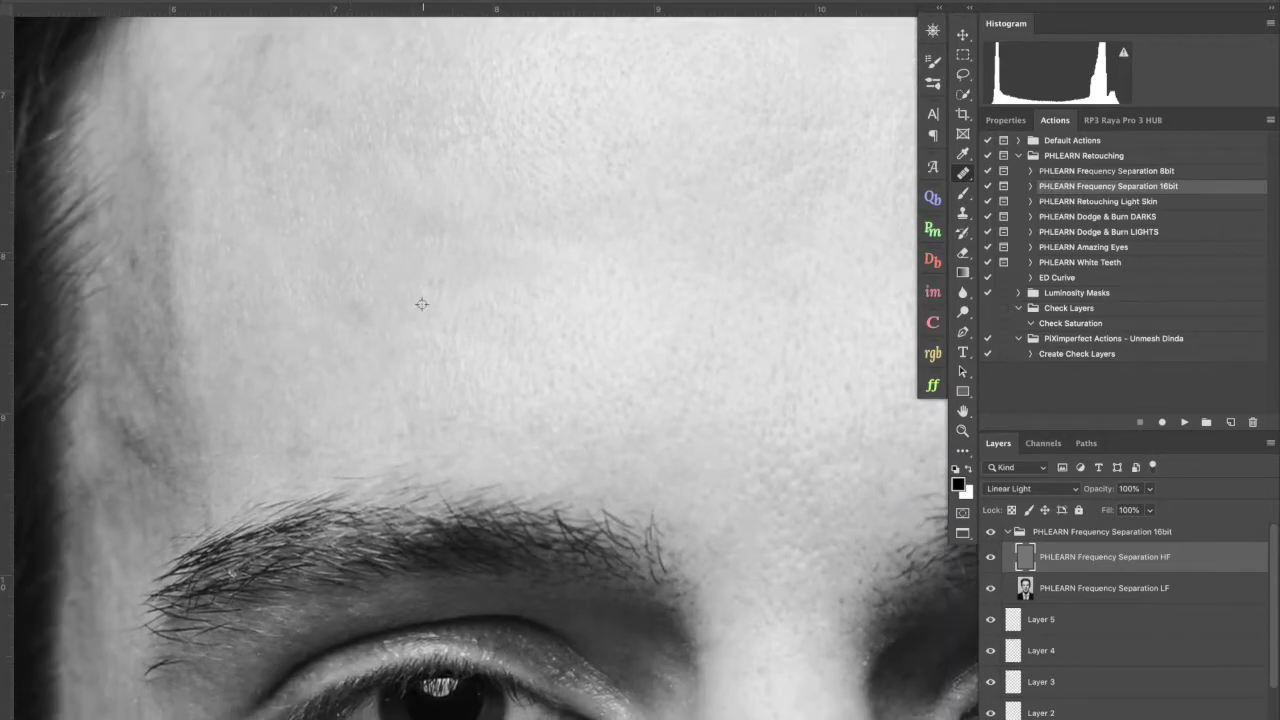
- Even out the tonal patches on the forehead and the cheek below the eye on the PHLEARN Frequency Separation LF layer
left_click(1105, 588)
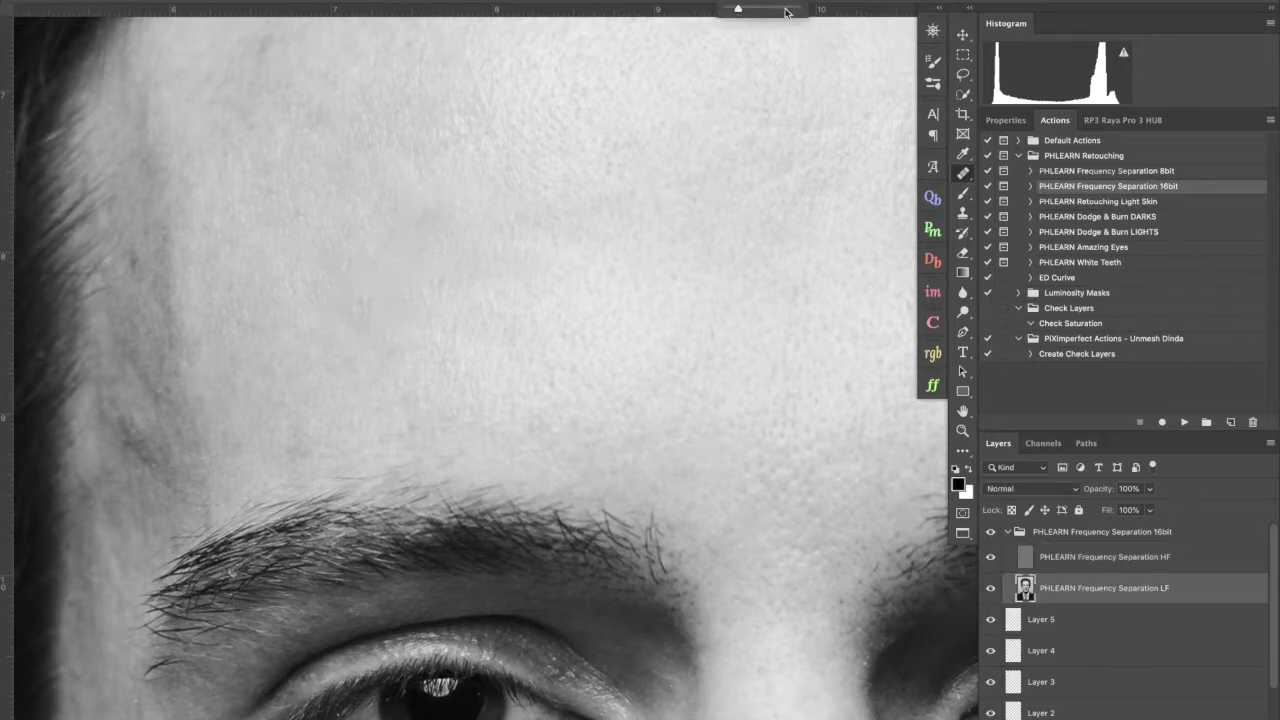
scroll(554, 325, "down", 1)
left_click(554, 325)
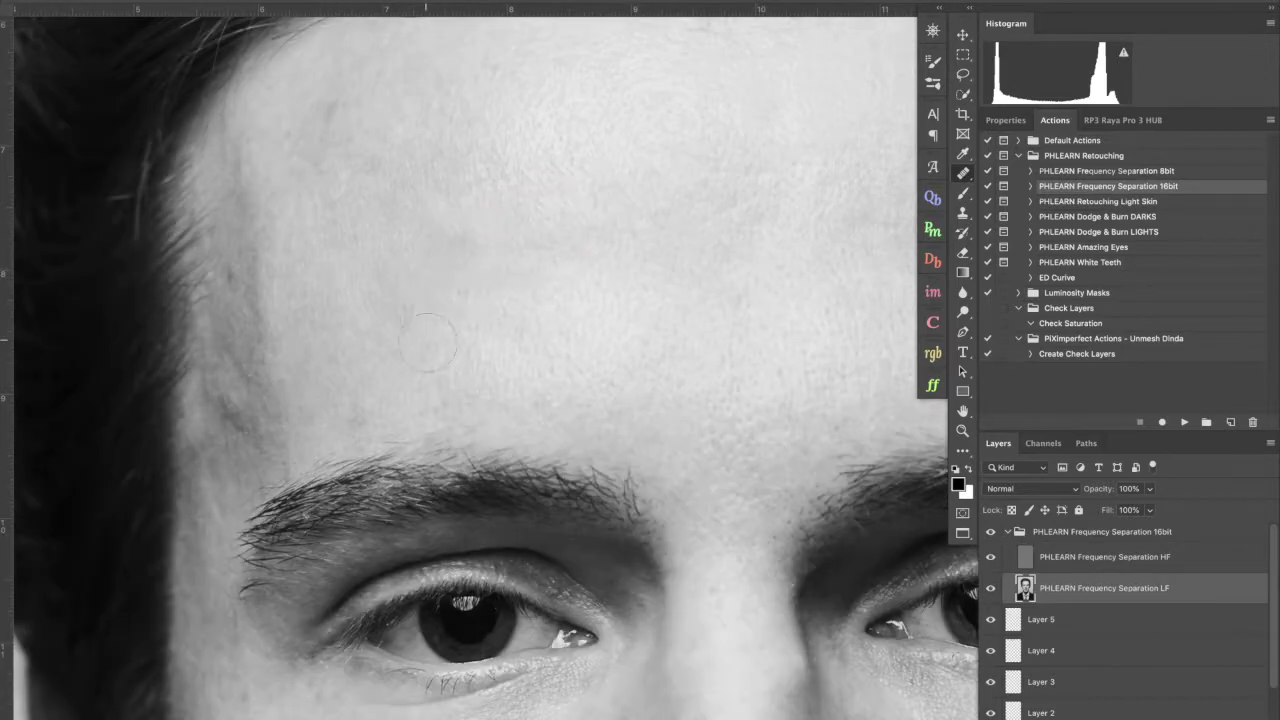
scroll(471, 314, "right", 8)
scroll(471, 314, "up", 2)
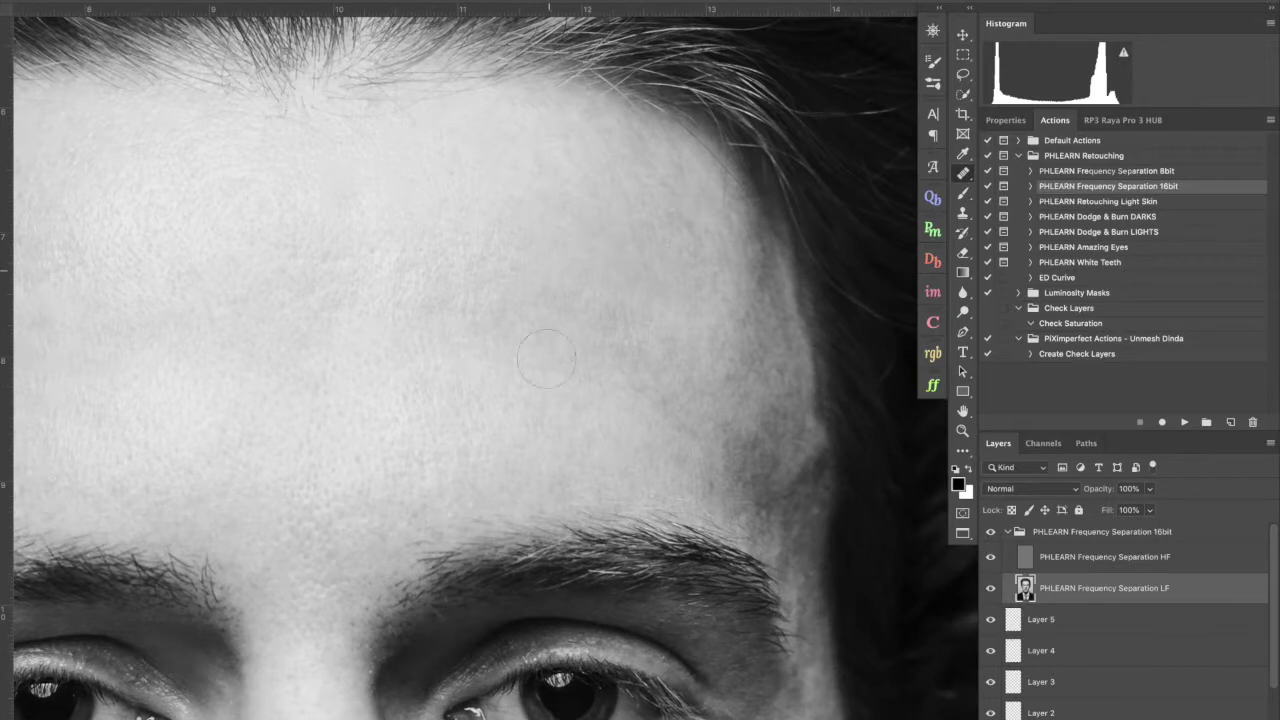
scroll(612, 332, "down", 12)
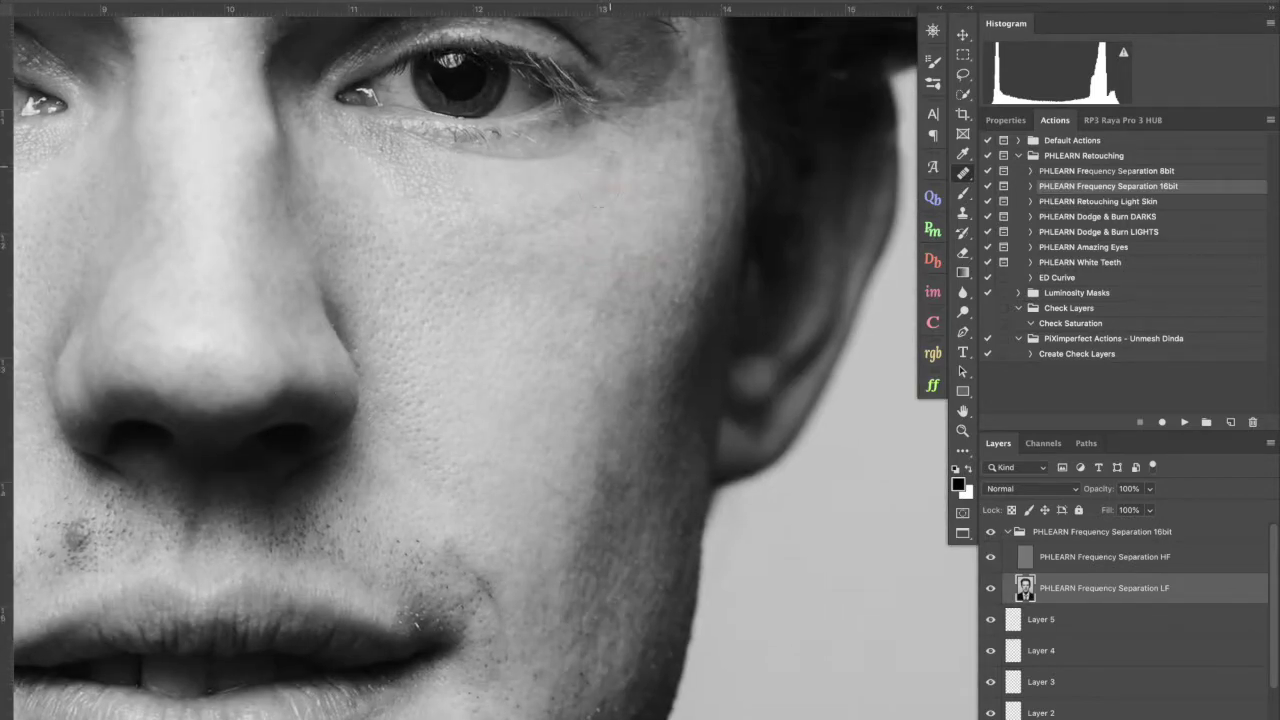
left_click(494, 230)
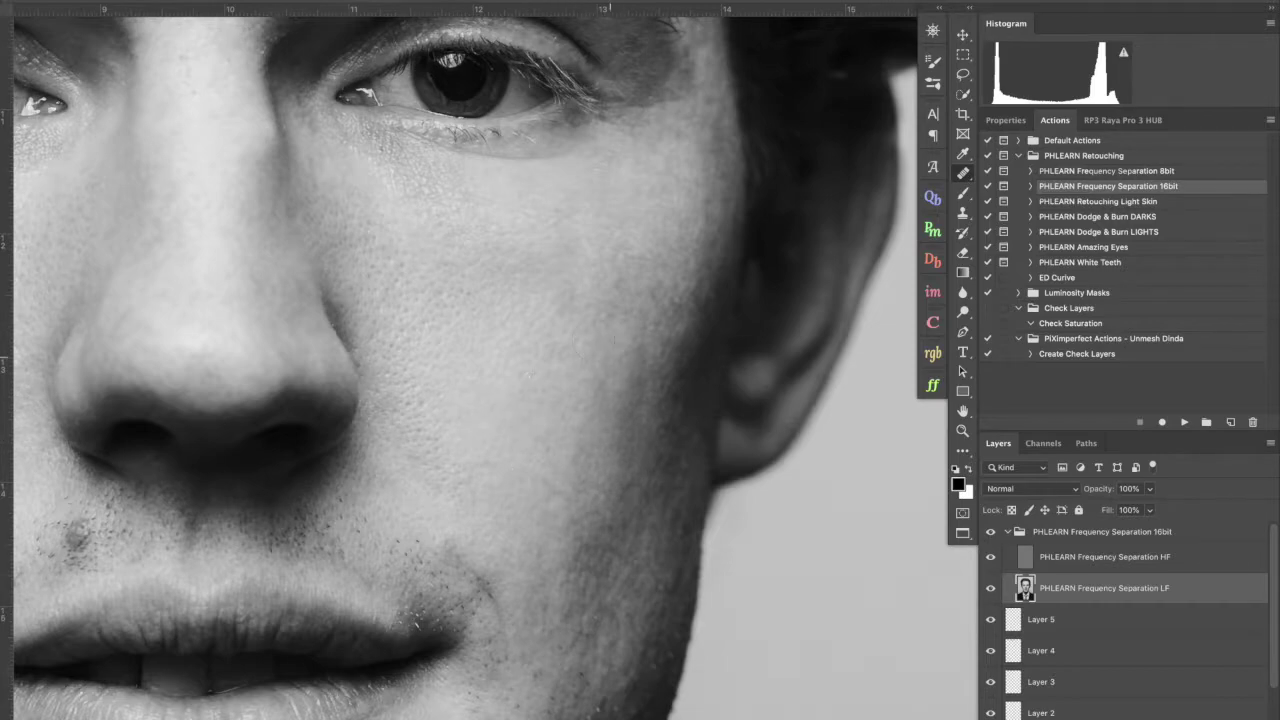
- Smooth the chin below the lower lip, alternating between the PHLEARN Frequency Separation HF and LF layers
left_click_drag(410, 650, 631, 258)
left_click(1030, 565)
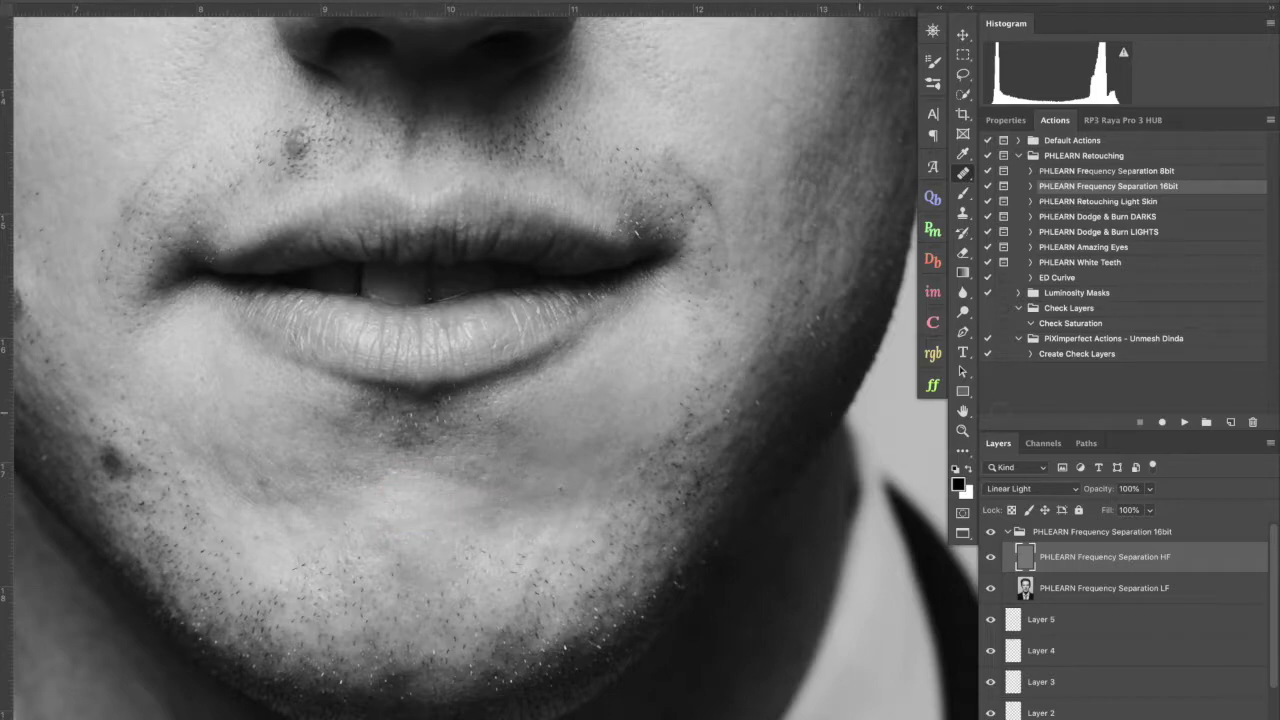
left_click(1074, 588)
left_click_drag(574, 446, 581, 408)
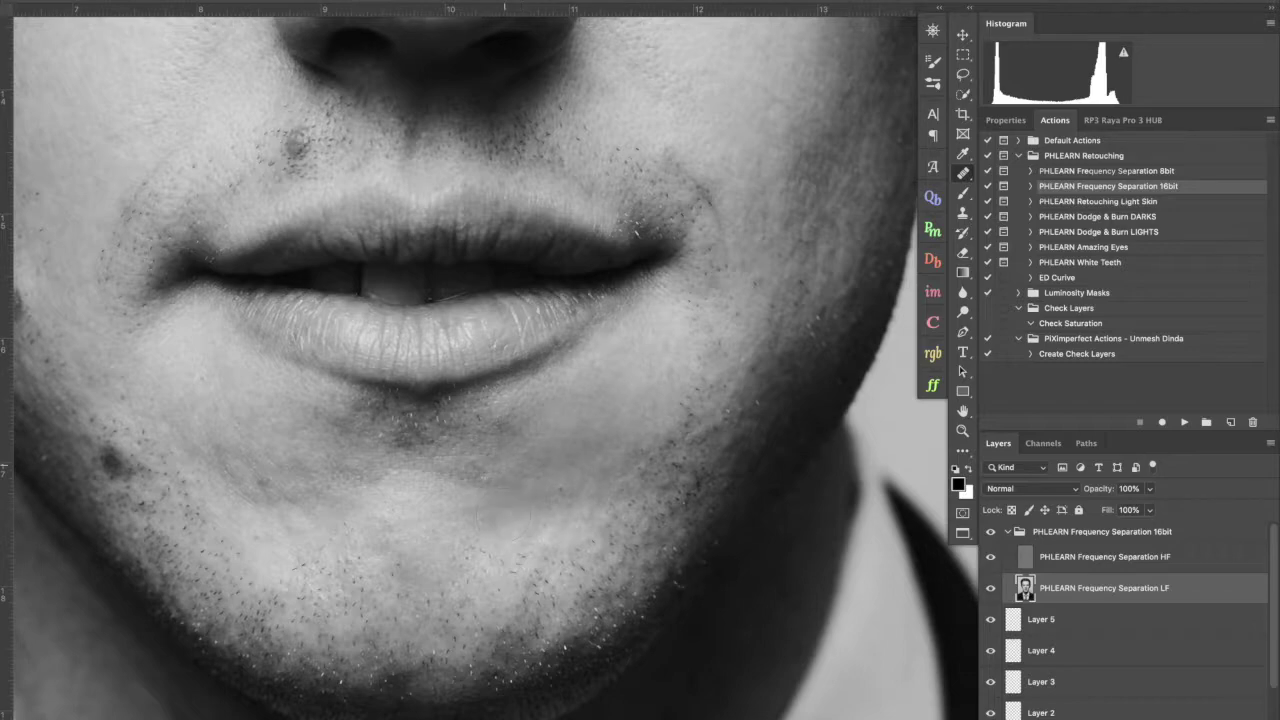
key("alt+bracketright")
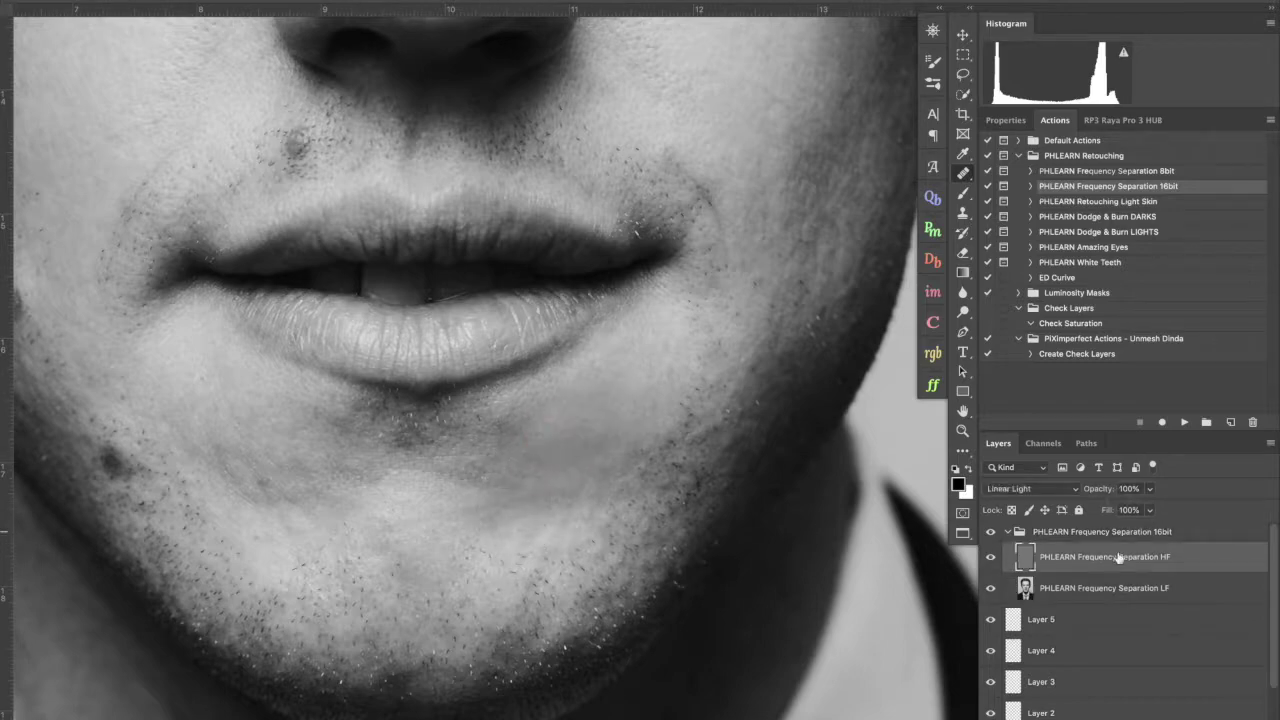
key("alt+bracketleft")
- Smooth the remaining patches on the central forehead on the LF layer and refine the texture there on the HF layer
scroll(331, 497, "up", 15)
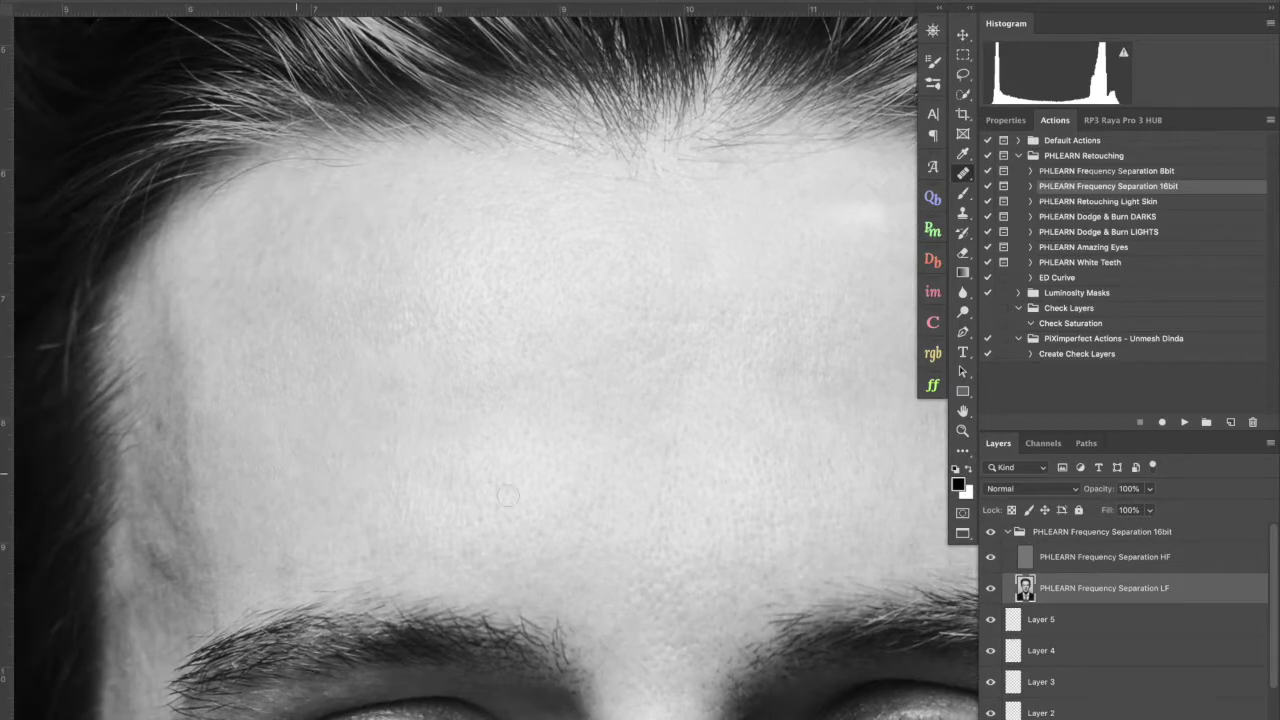
key("alt+bracketright")
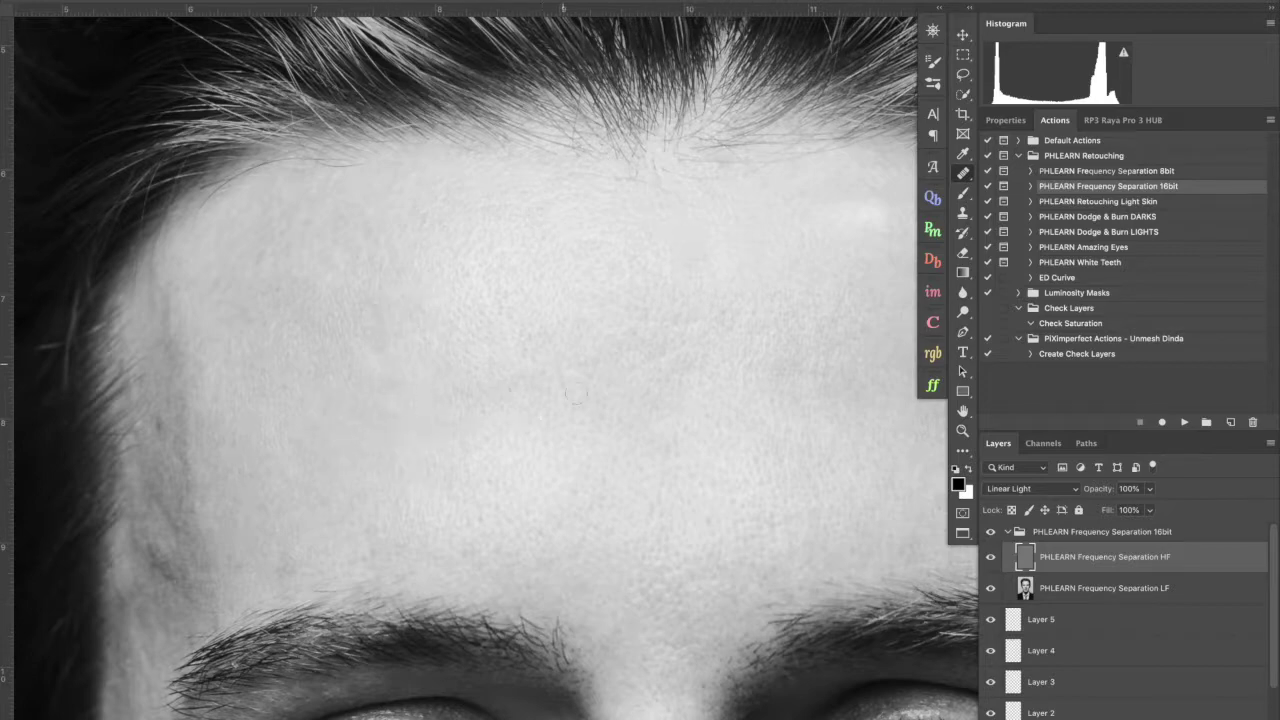
key("ctrl+0")
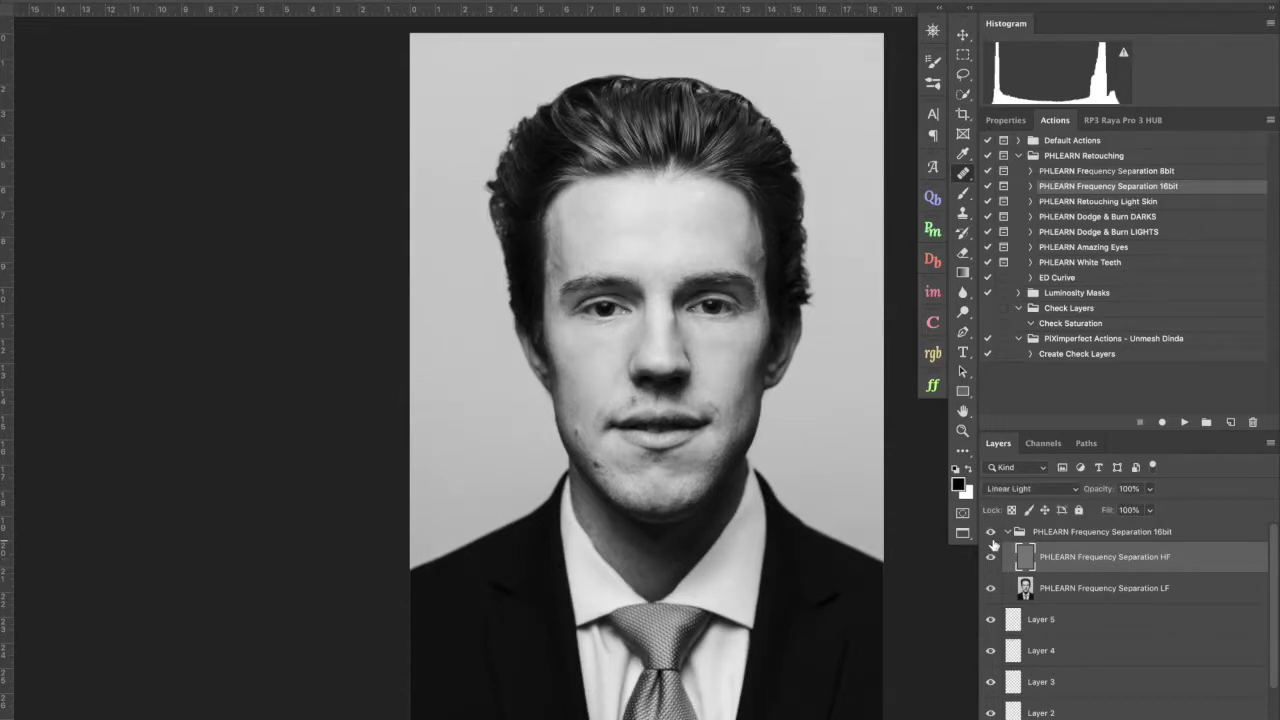
- Retouch the skin around the mouth corners and lower cheeks, alternating between the LF and HF layers
scroll(734, 422, "up", 5)
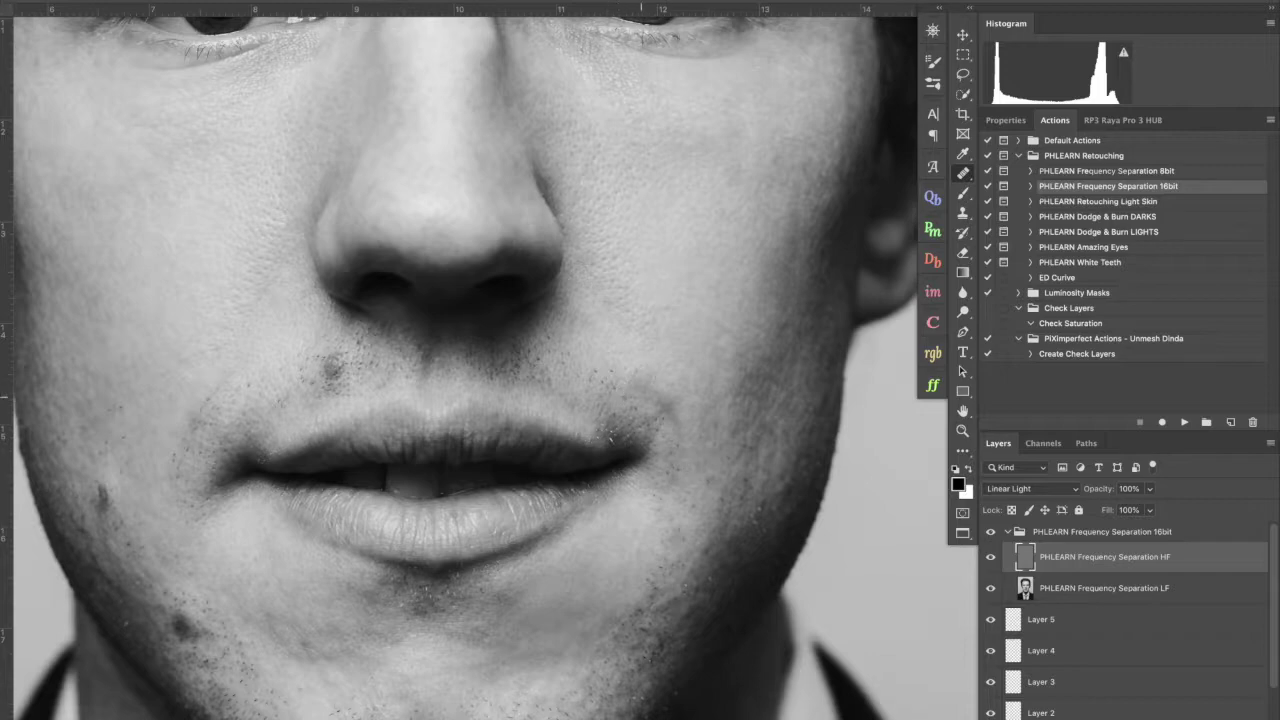
key("alt+bracketleft")
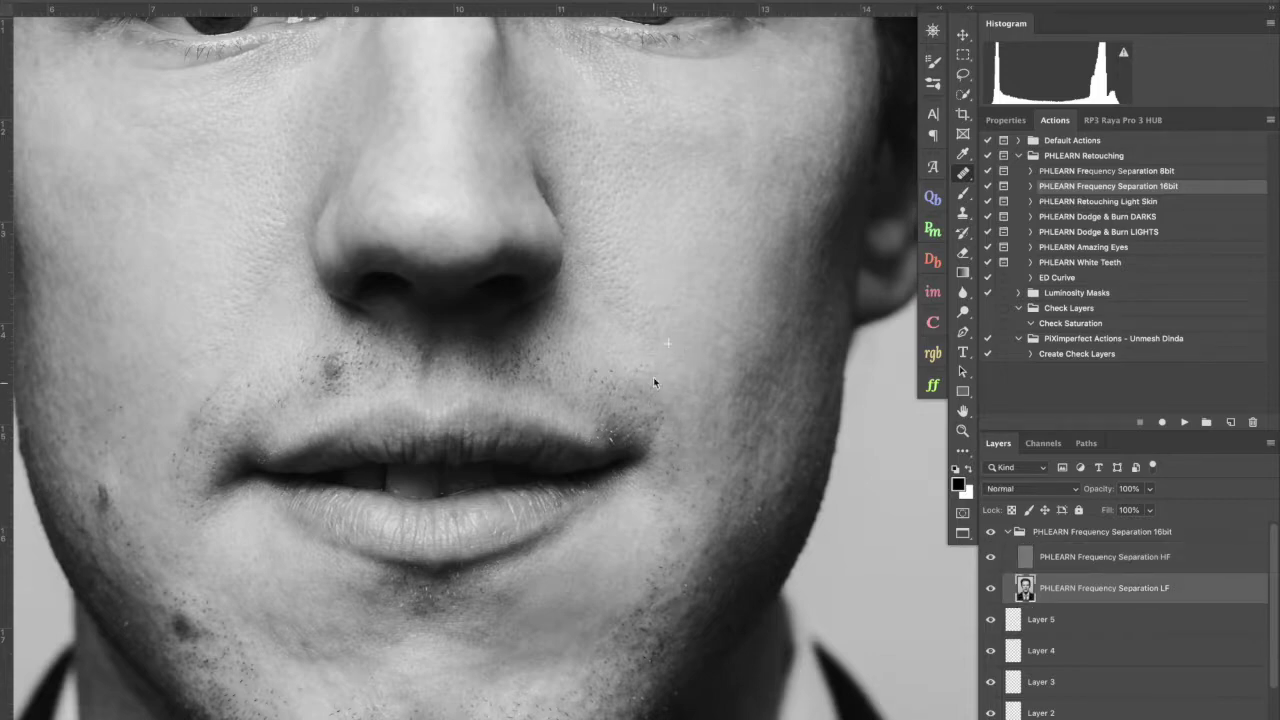
key("alt+bracketright")
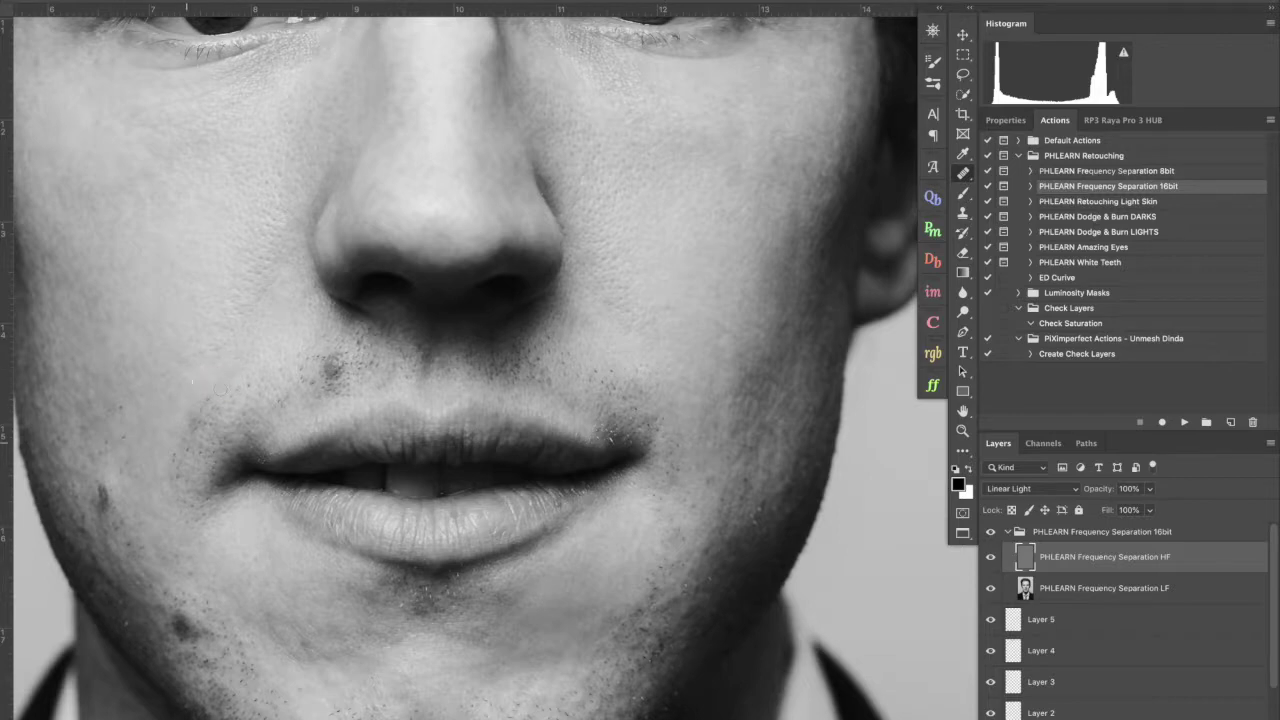
left_click(1037, 591)
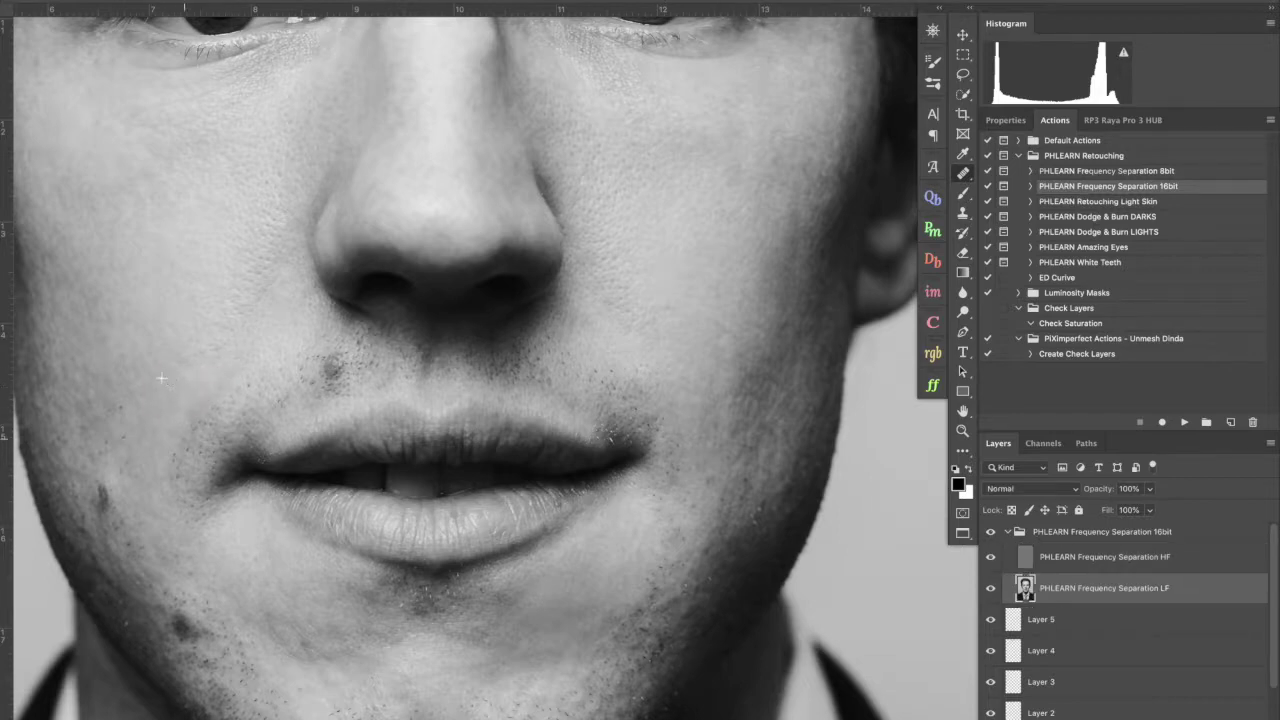
key("ctrl+0")
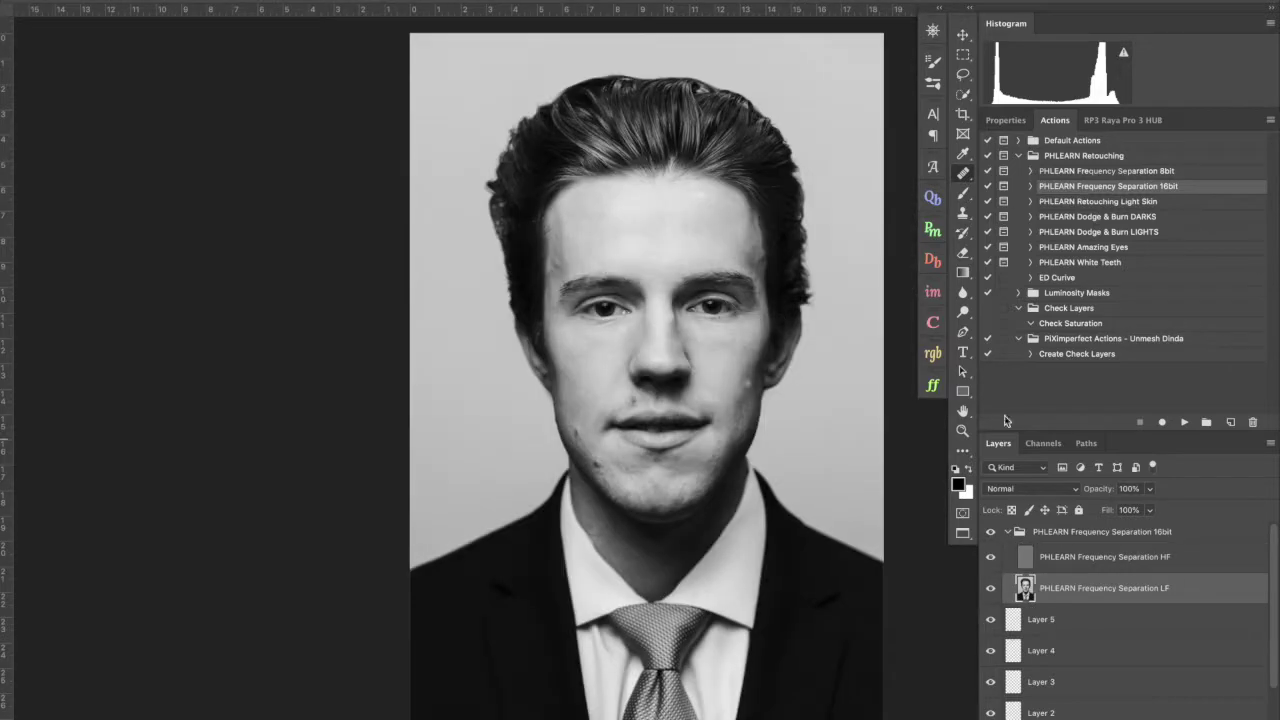
- Heal the uneven tones on the upper forehead near the hairline on the PHLEARN Frequency Separation LF layer
left_click(1028, 560)
left_click(1030, 592)
scroll(710, 180, "up", 5)
left_click(645, 210)
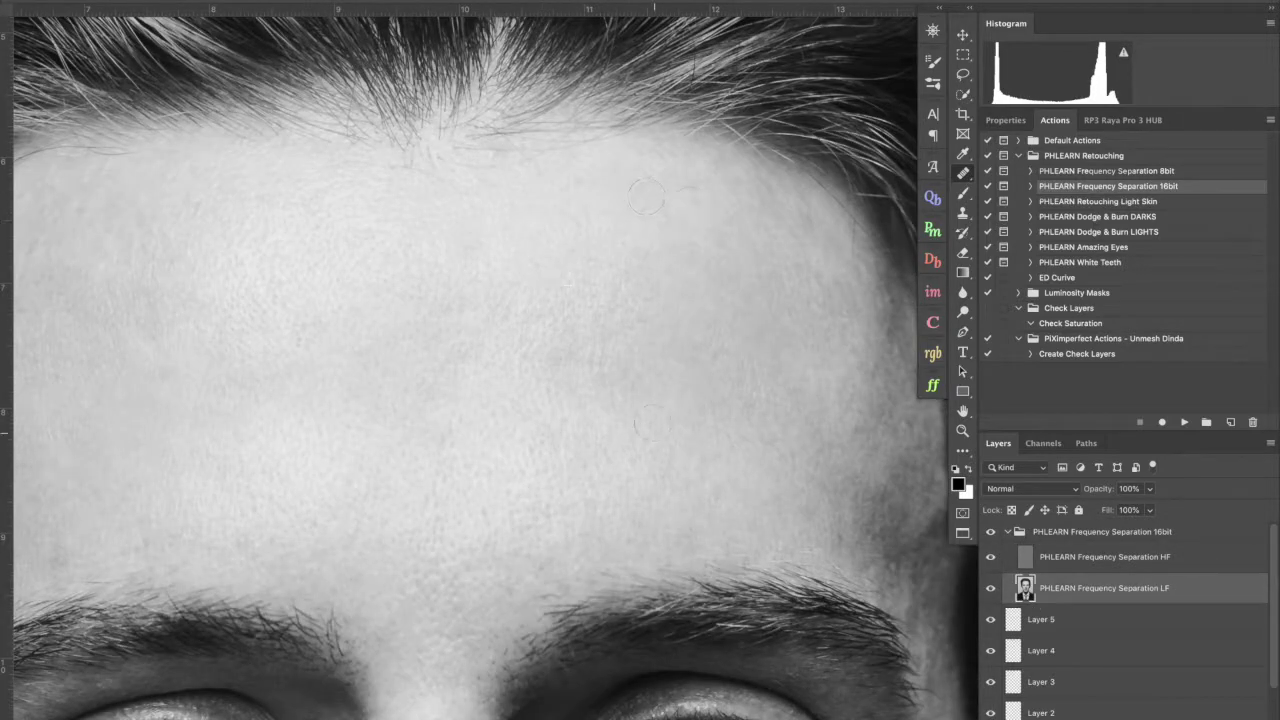
key("ctrl+0")
- Collapse the frequency separation group, then add a gray-filled layer above it with the Overlay blend mode for dodging and burning
left_click(1008, 533)
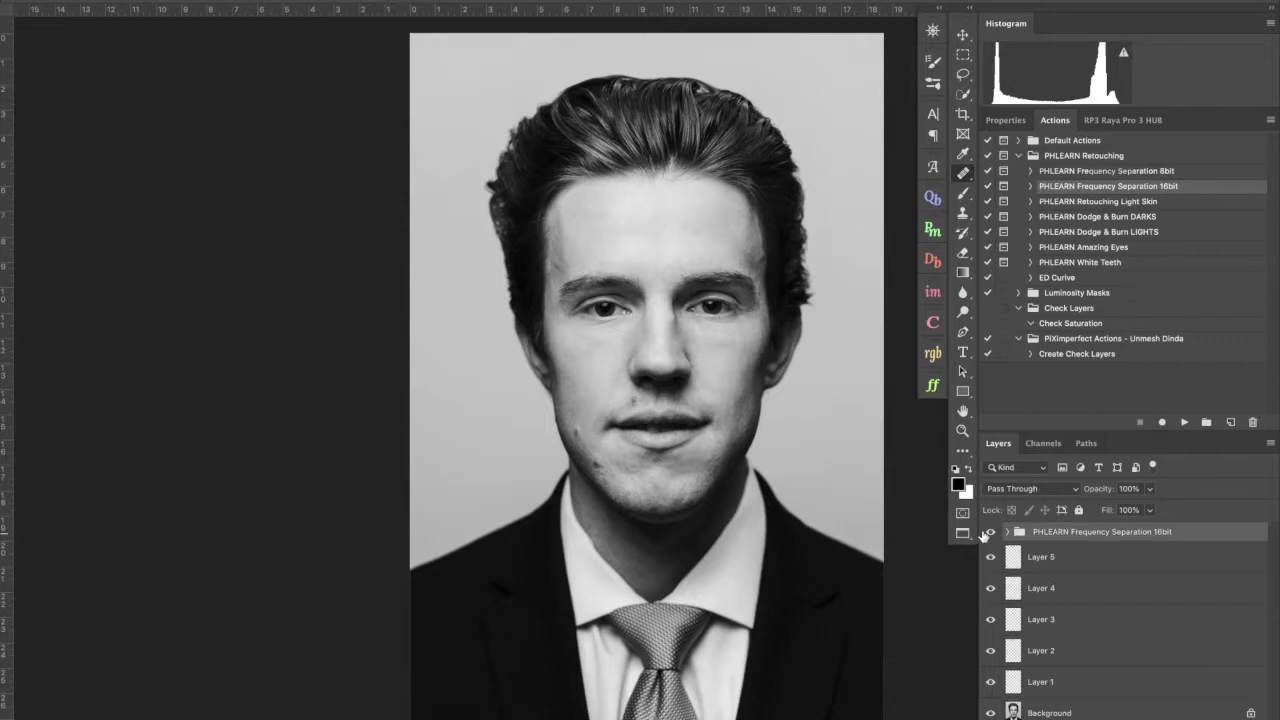
key("ctrl+shift+alt+n")
key("shift+F5")
key("Return")
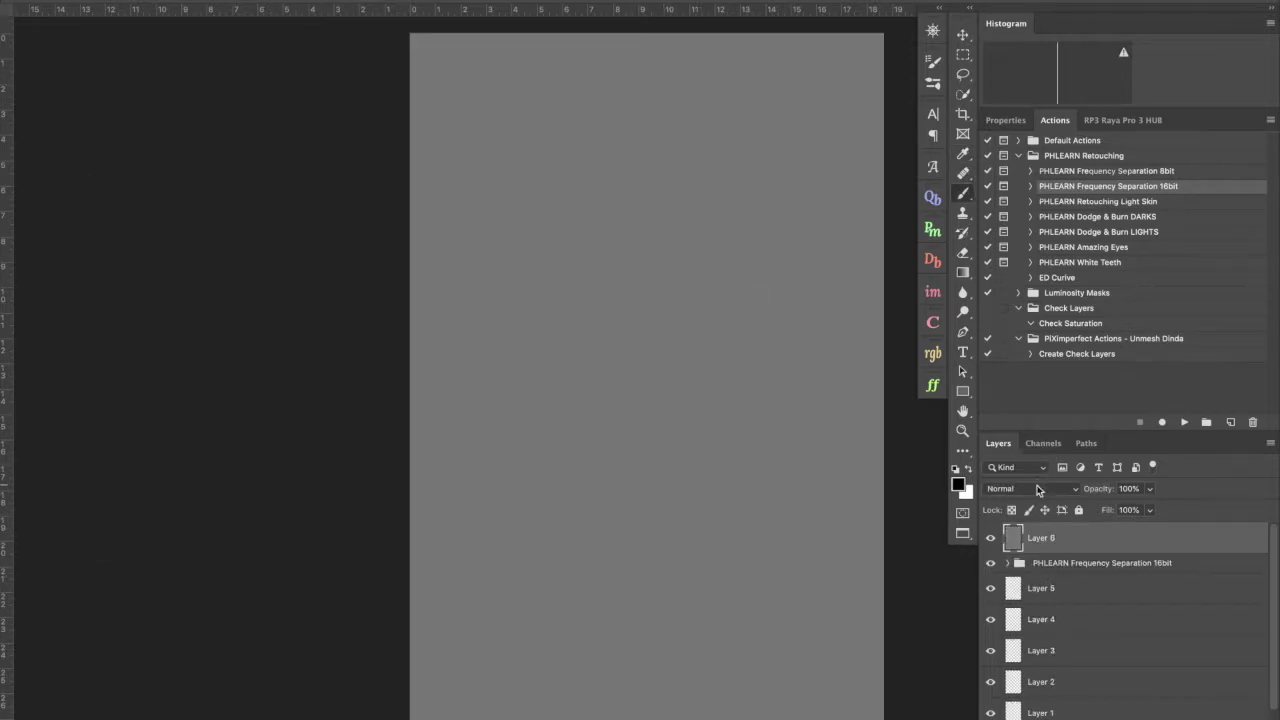
left_click(1037, 489)
left_click(1010, 651)
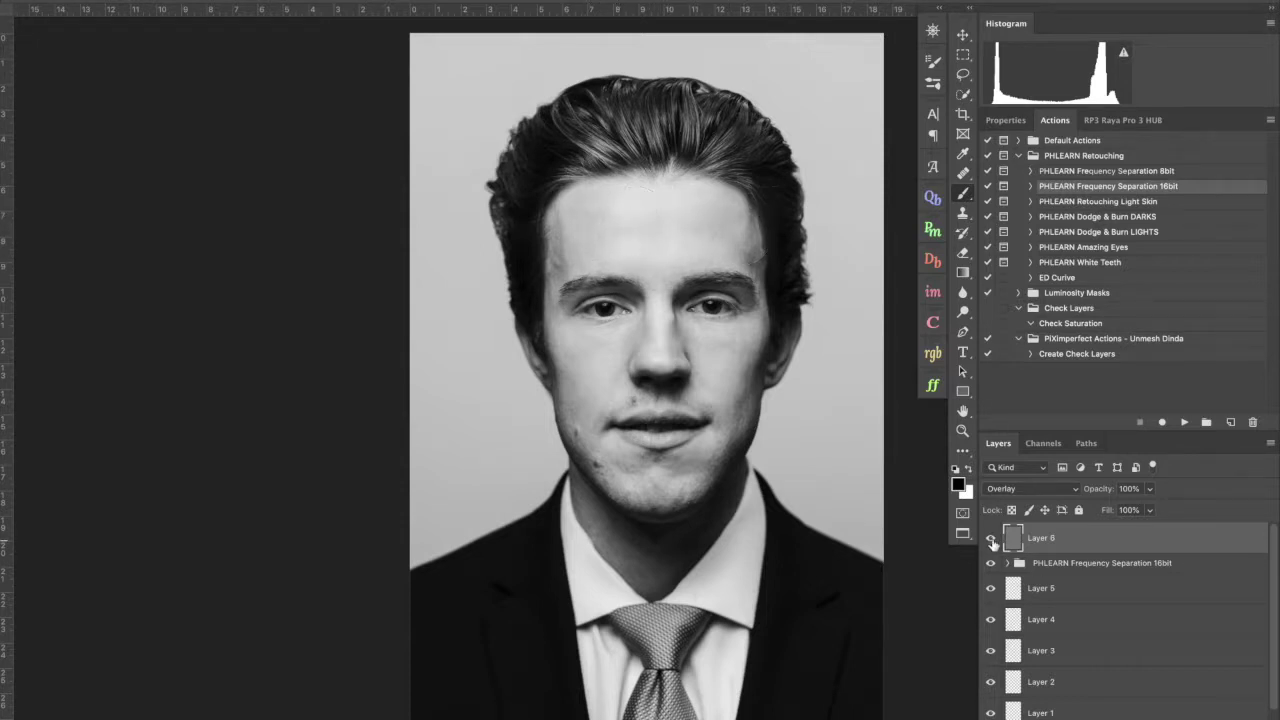
- Burn the edges of the forehead and the jawline with a black brush at 0% hardness and 2% opacity on the gray Overlay layer
scroll(697, 218, "up", 2)
left_click_drag(691, 355, 679, 367)
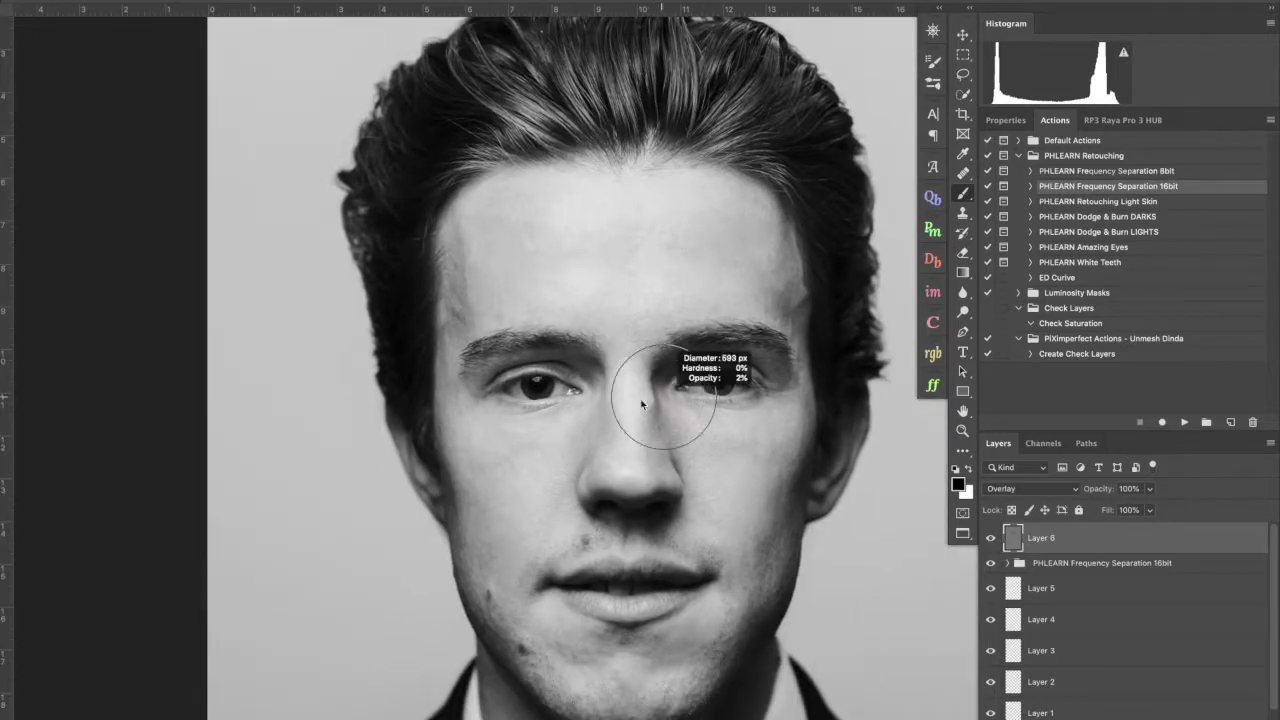
left_click_drag(686, 459, 680, 459)
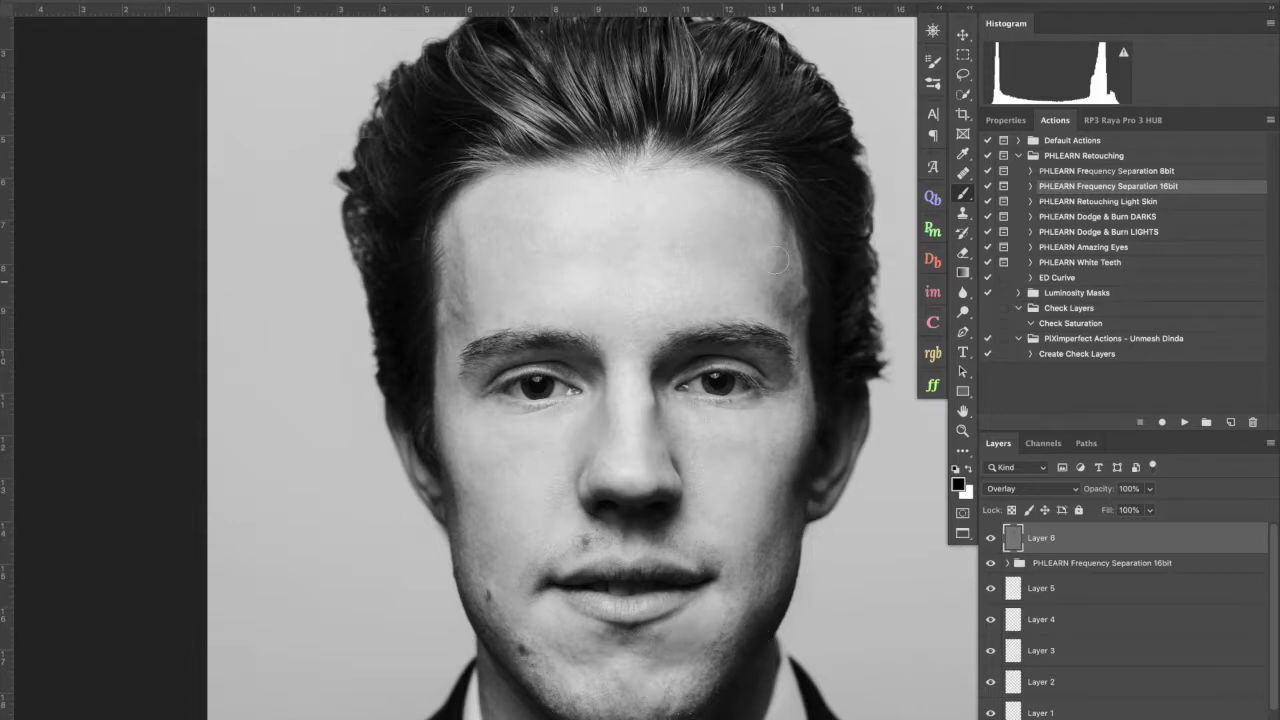
scroll(666, 571, "down", 3)
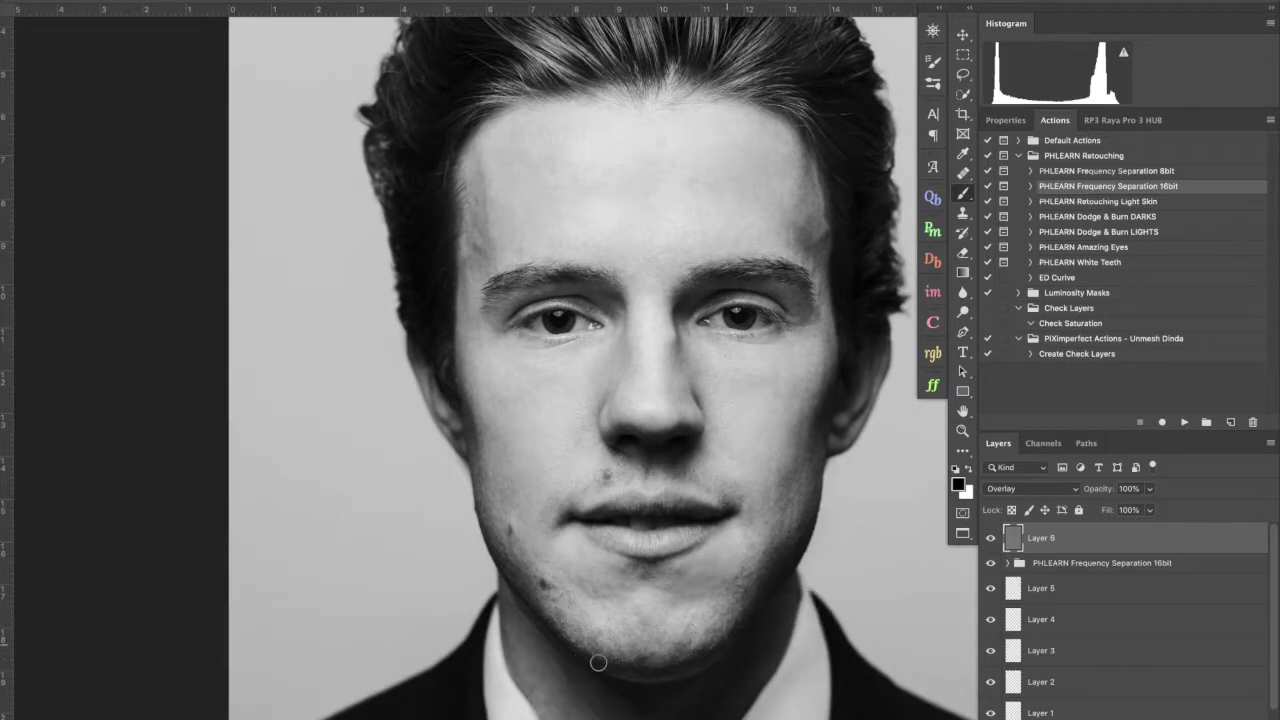
left_click_drag(527, 581, 521, 583)
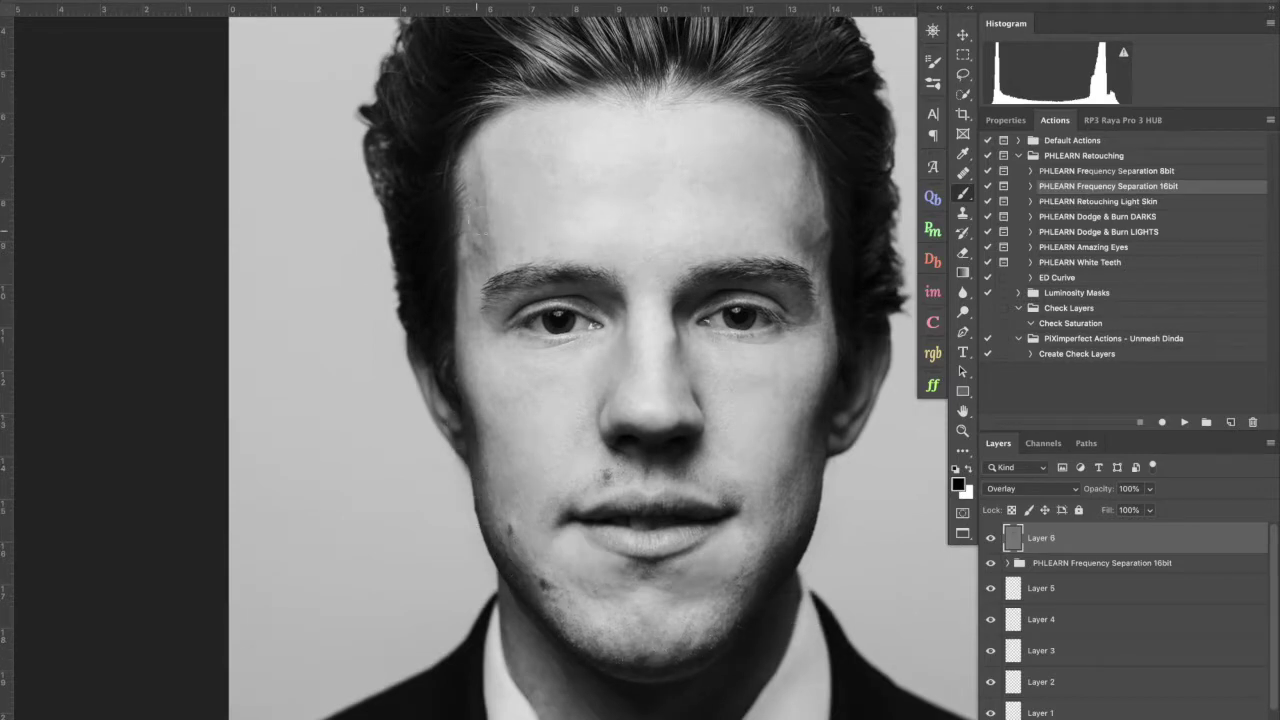
- Dodge the irises of both eyes with a white brush on the gray Overlay layer
key("x")
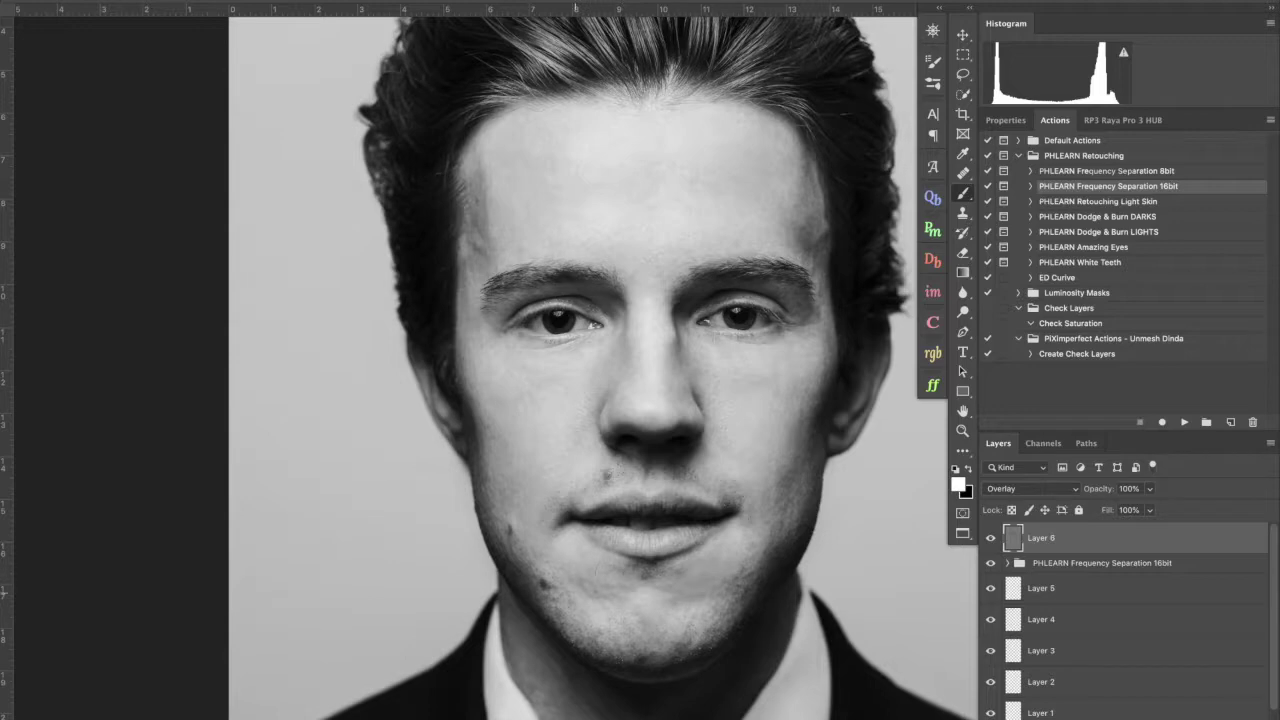
key("x")
key("x")
mouse_move(533, 385)
left_mouse_down()
mouse_move(564, 439)
mouse_move(560, 517)
mouse_move(450, 477)
mouse_move(507, 400)
left_mouse_up()
left_click_drag(503, 382, 485, 383)
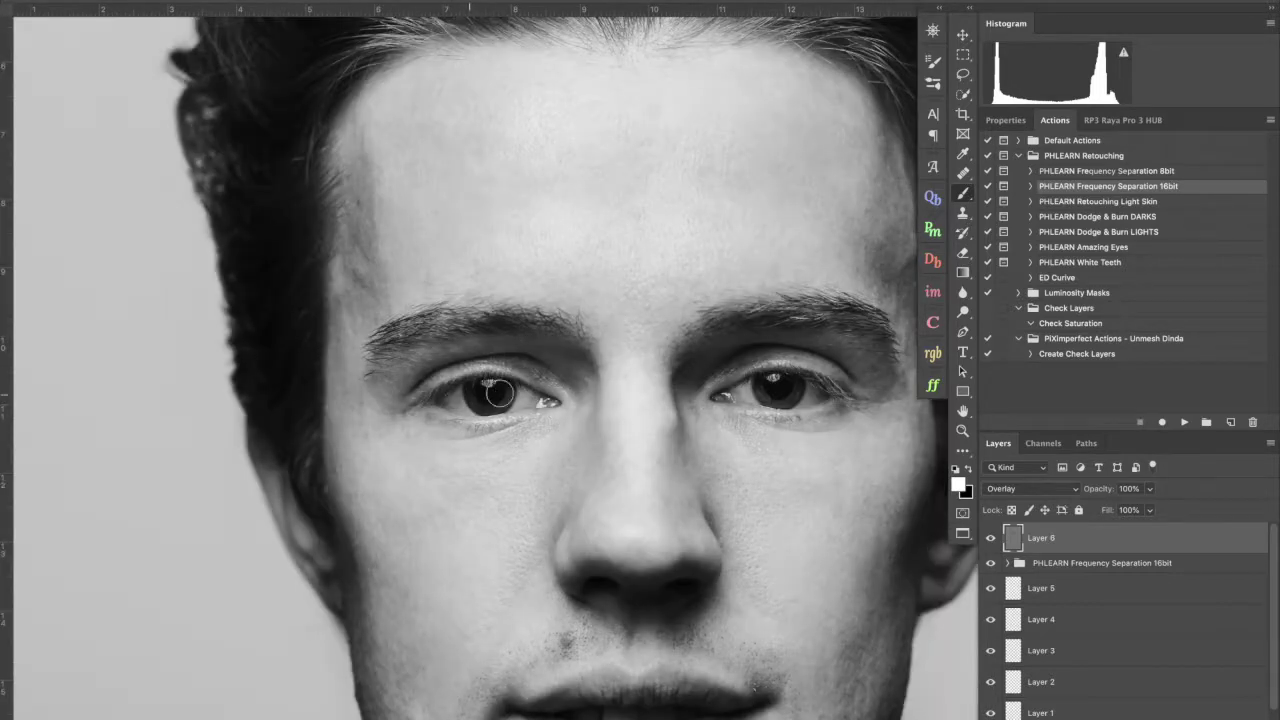
left_click_drag(783, 381, 727, 365)
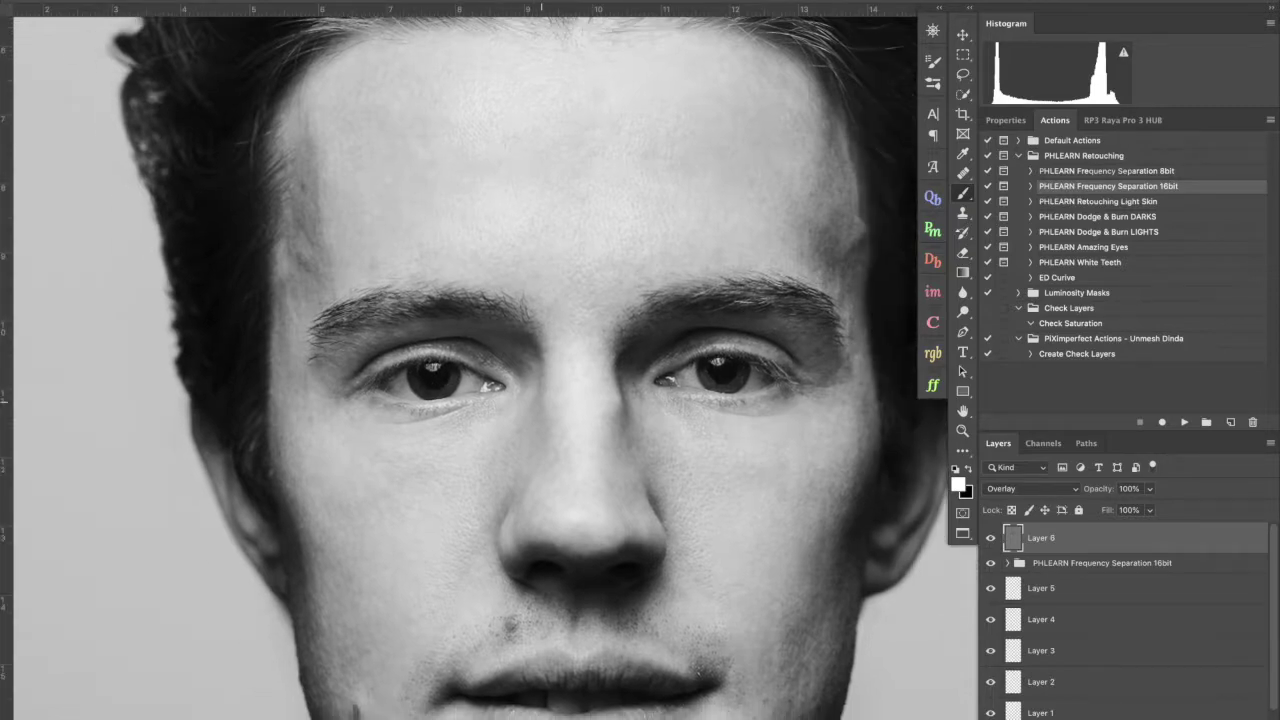
- Burn the shadows around the eyes and nose with a black brush on the gray Overlay layer
key("x")
left_click_drag(488, 348, 466, 342)
left_click_drag(683, 326, 634, 397)
left_click_drag(574, 328, 565, 260)
key("x")
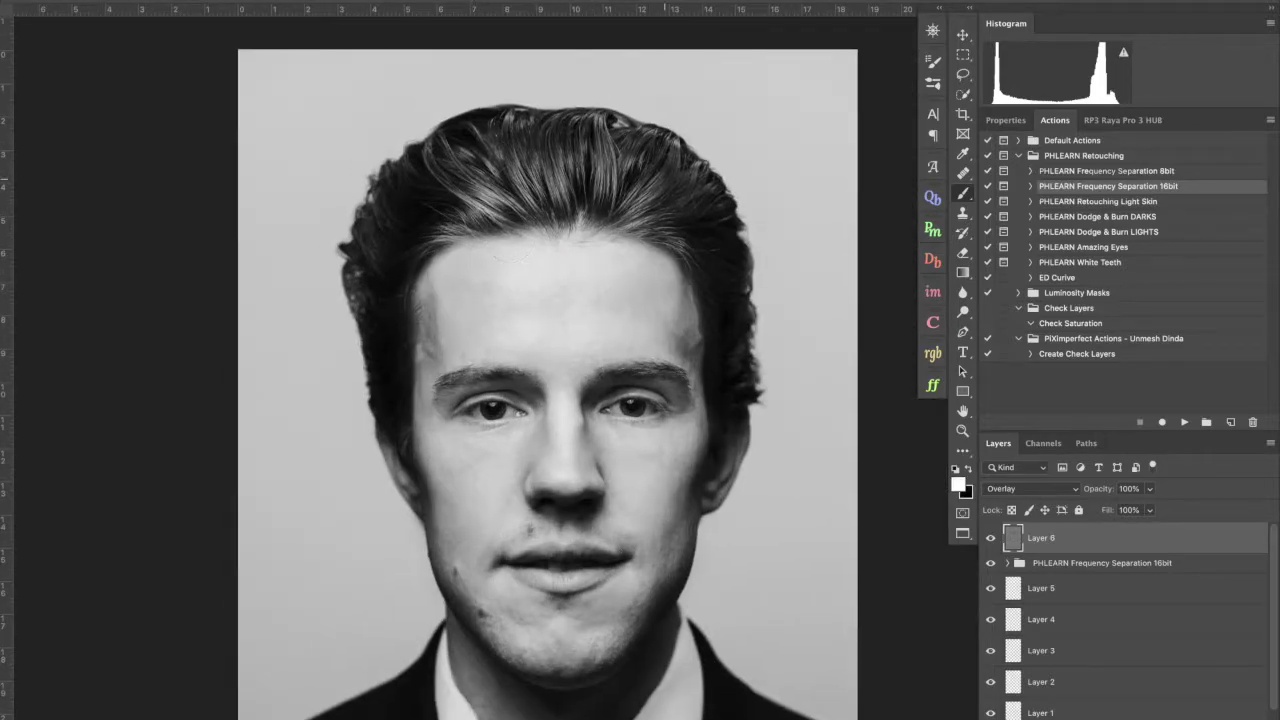
key("x")
key("super+0")
- Toggle the visibility of the dodge-and-burn layer to compare the portrait before and after the shading
left_click(991, 542)
left_click(992, 542)
left_click(992, 540)
left_click(992, 540)
key("x")
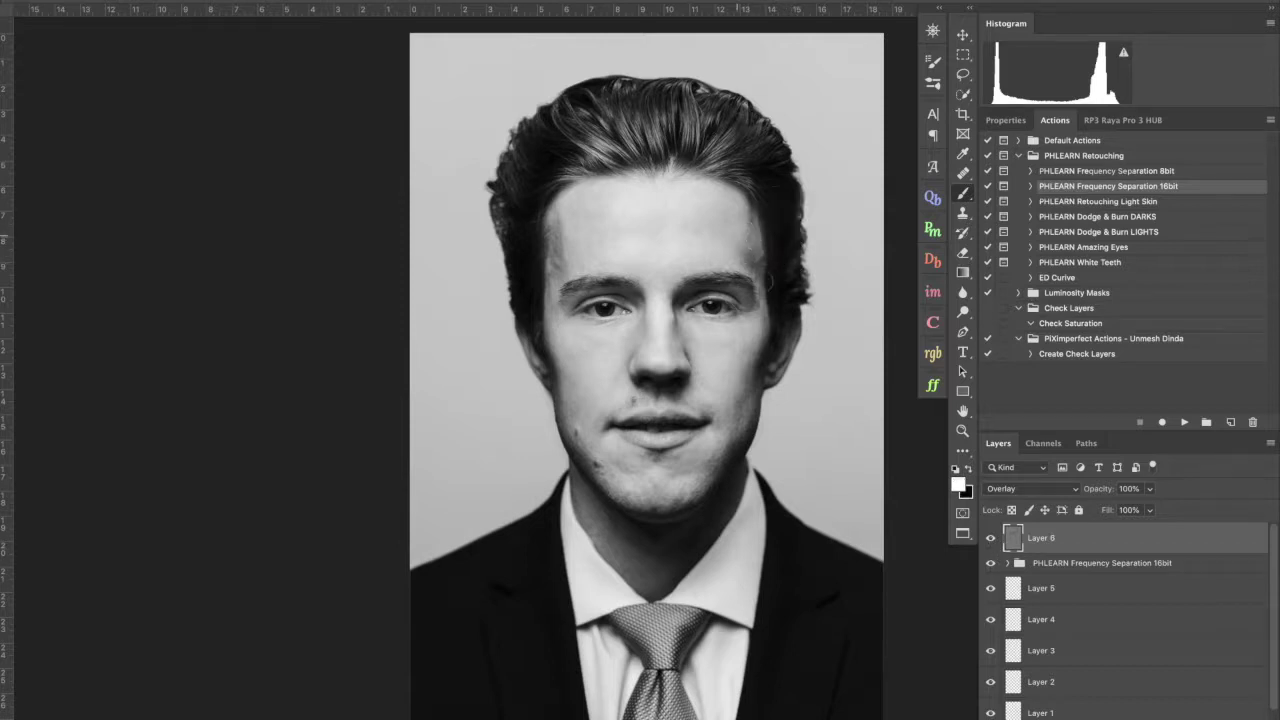
left_click(991, 542)
left_click(992, 542)
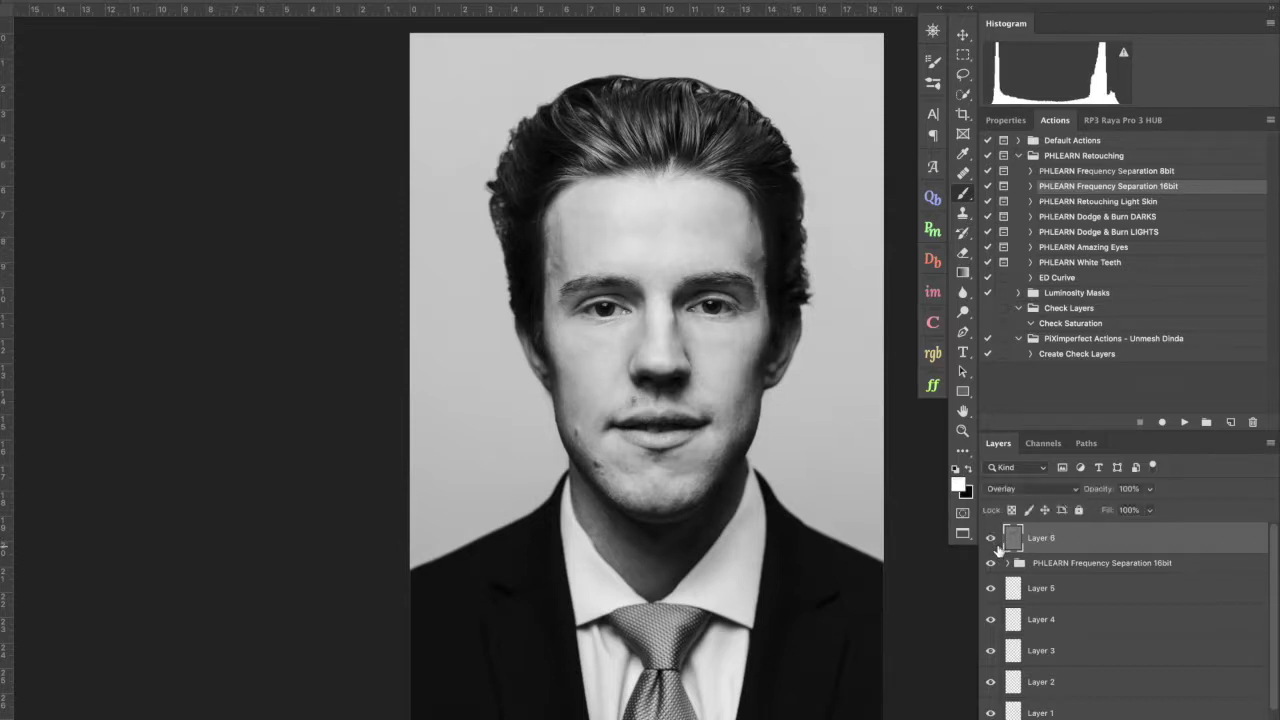
left_click(991, 542)
left_click(992, 545)
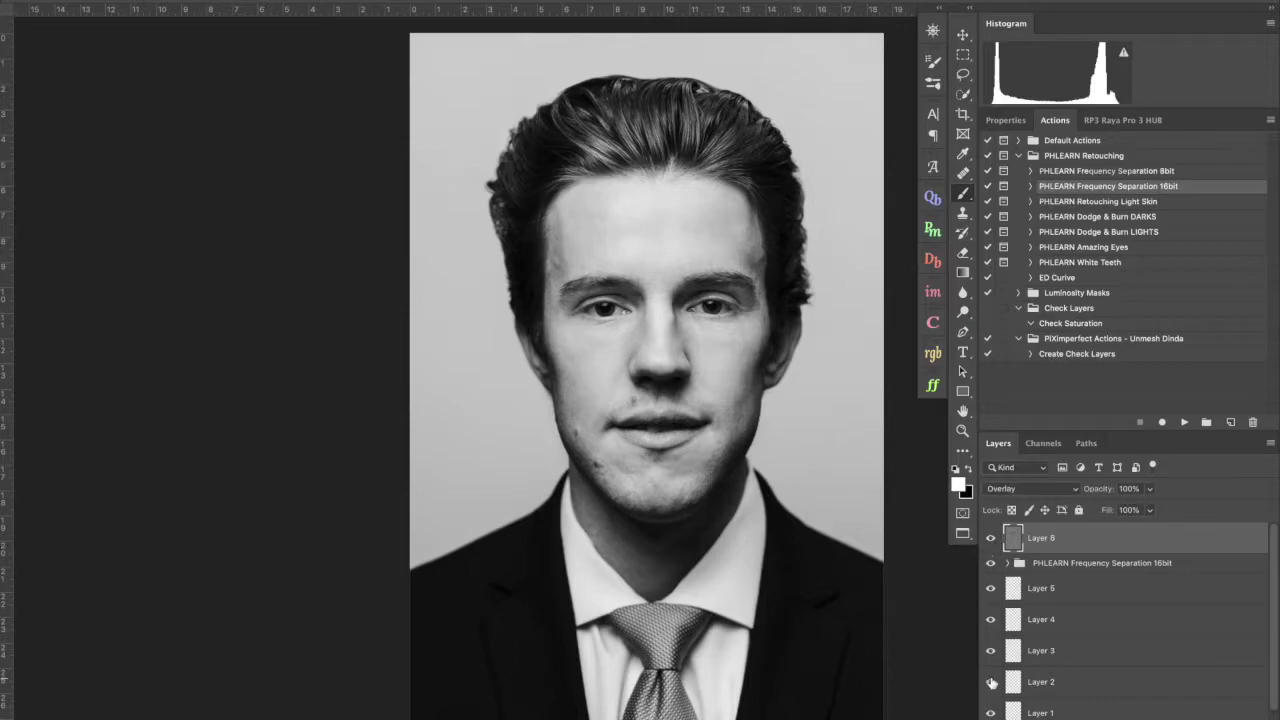